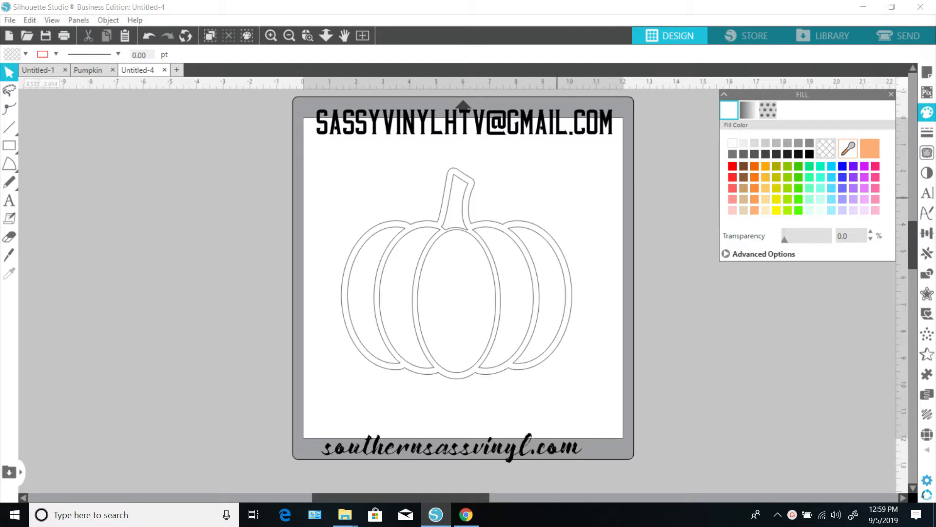
Step: Move the email text slightly lower on the mat
{"action": "left_click_drag", "start_coordinate": [537, 124], "coordinate": [532, 154]}
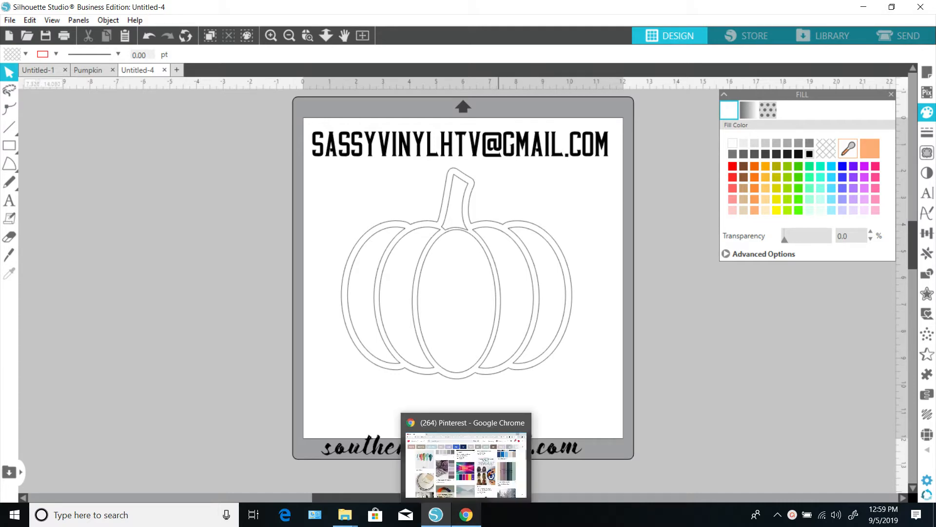
Step: Switch to Chrome, open the colourful palette pin in the Pinterest search results and copy its image
{"action": "left_click", "coordinate": [465, 514]}
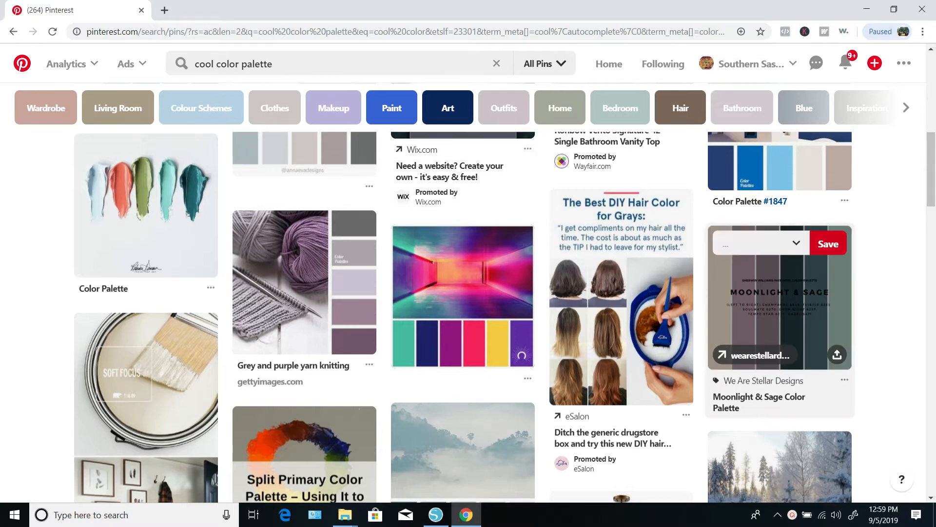
{"action": "scroll", "coordinate": [780, 214], "scroll_direction": "down", "scroll_amount": 6}
{"action": "scroll", "coordinate": [781, 214], "scroll_direction": "up", "scroll_amount": 5}
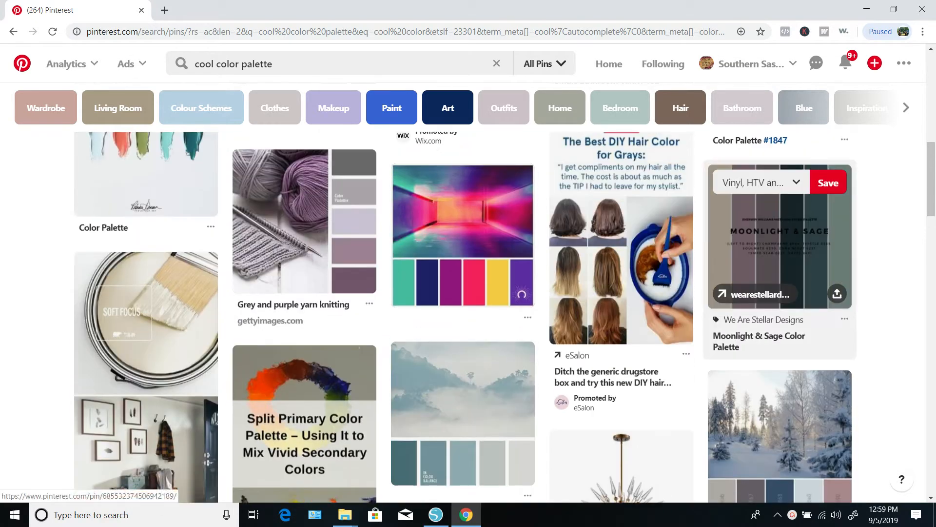
{"action": "left_click", "coordinate": [462, 235]}
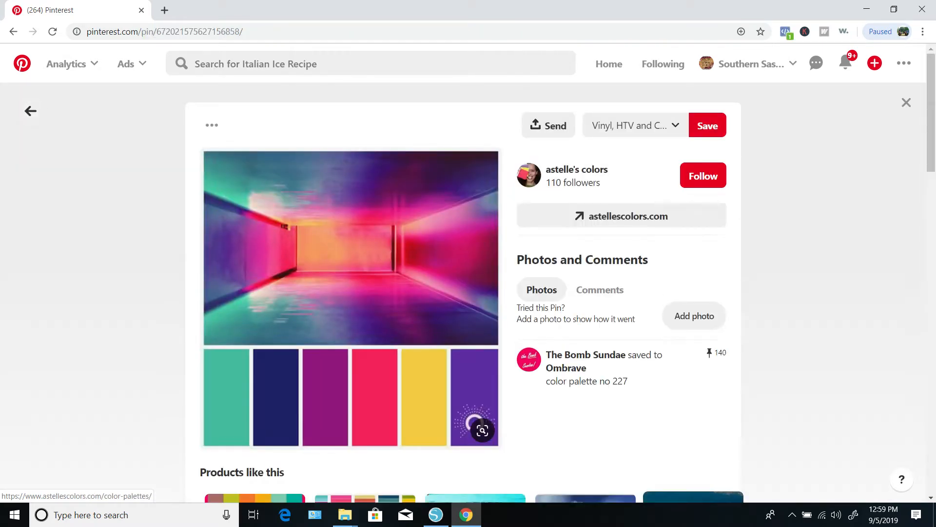
{"action": "right_click", "coordinate": [332, 279]}
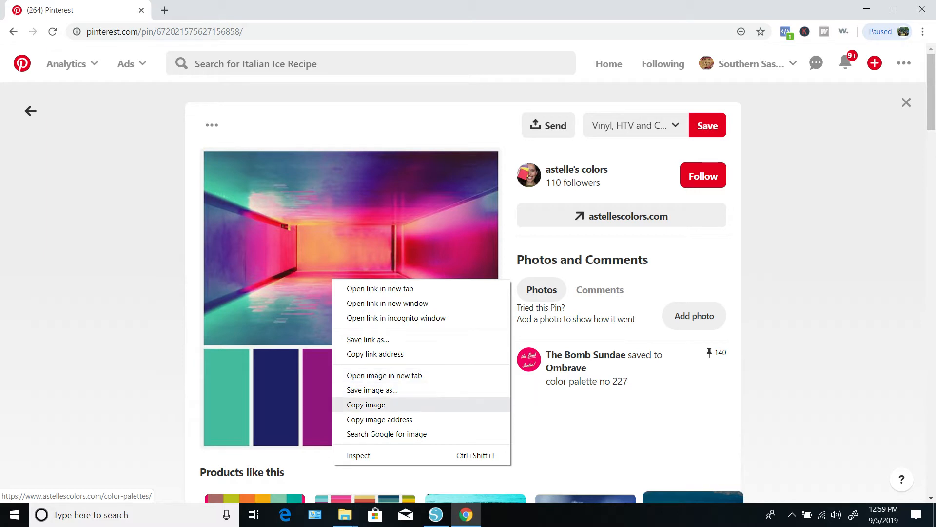
{"action": "left_click", "coordinate": [366, 404]}
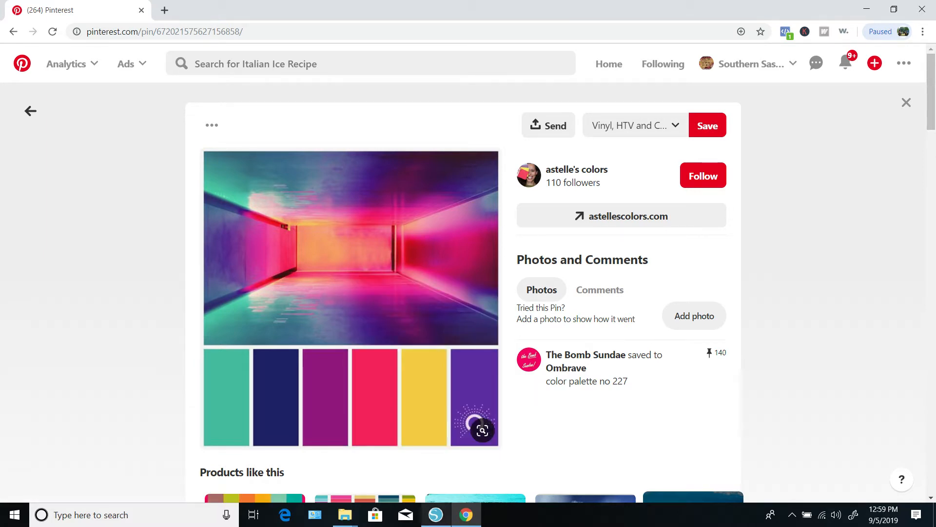
Step: Switch back to Silhouette Studio, paste the palette image and move it beside the mat
{"action": "left_click", "coordinate": [436, 515]}
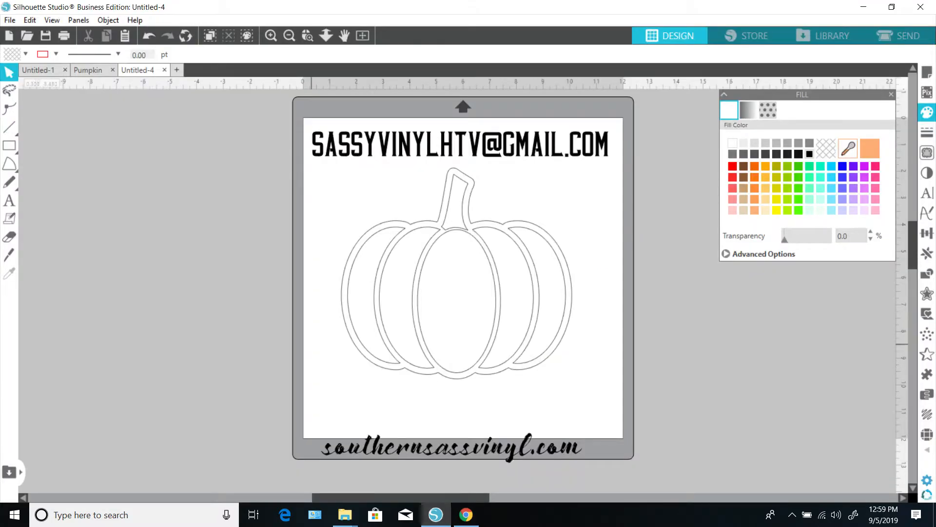
{"action": "right_click", "coordinate": [314, 346]}
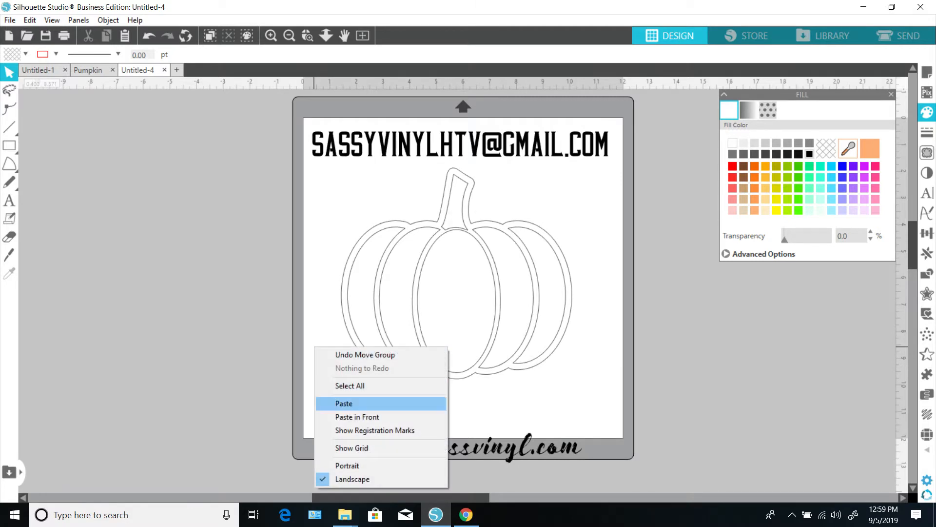
{"action": "left_click", "coordinate": [336, 403]}
{"action": "left_click_drag", "start_coordinate": [457, 278], "coordinate": [690, 336]}
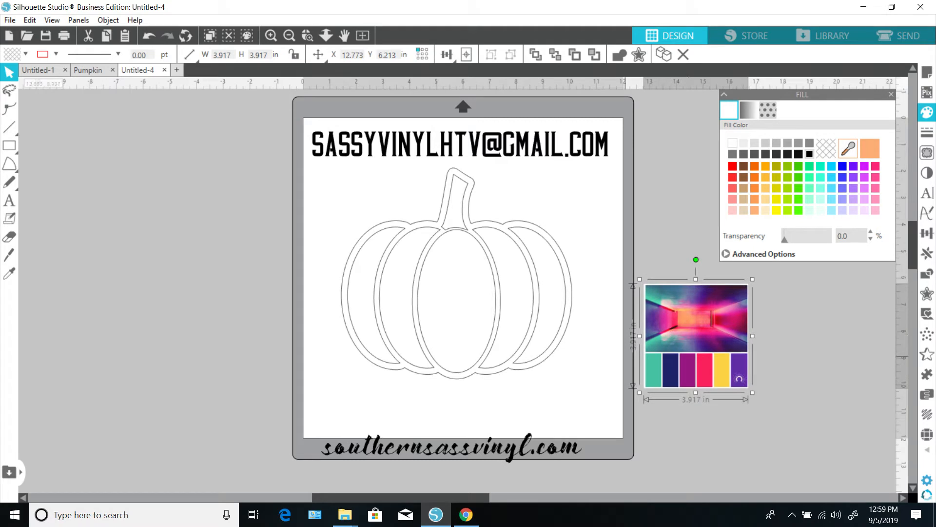
{"action": "left_click", "coordinate": [571, 377]}
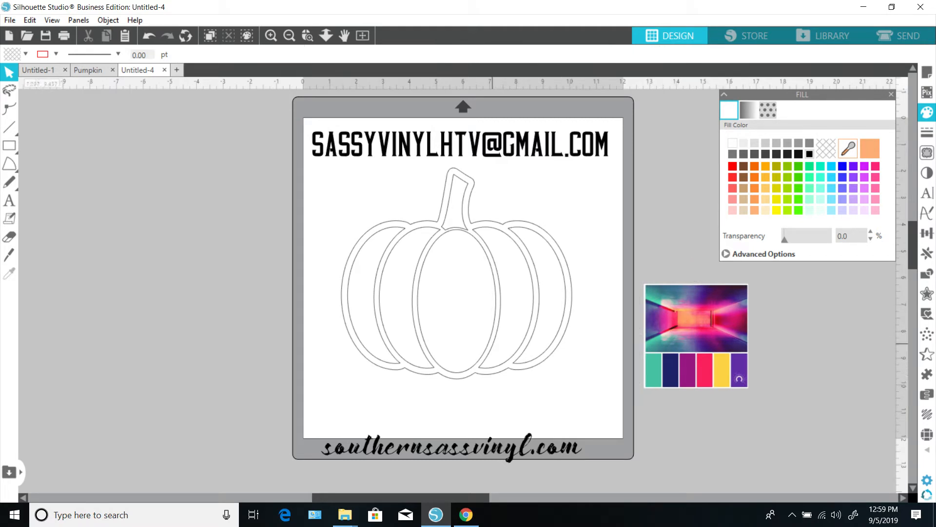
Step: Ungroup the pumpkin design into its separate pieces
{"action": "left_click", "coordinate": [491, 344]}
{"action": "right_click", "coordinate": [492, 343]}
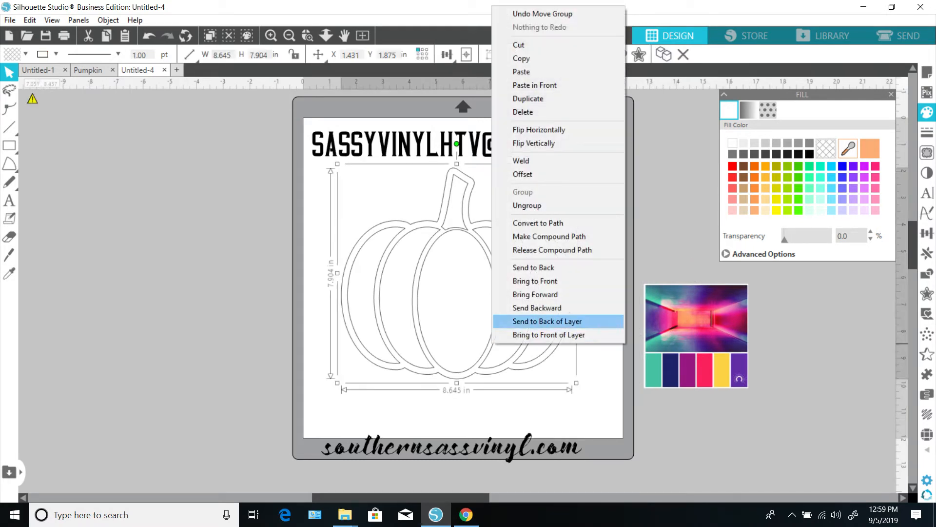
{"action": "left_click", "coordinate": [527, 206]}
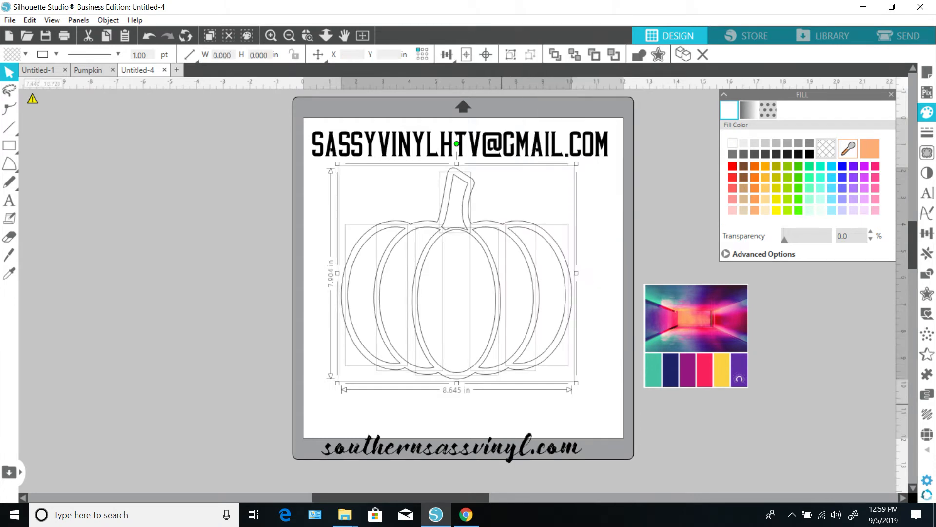
{"action": "left_click", "coordinate": [501, 404]}
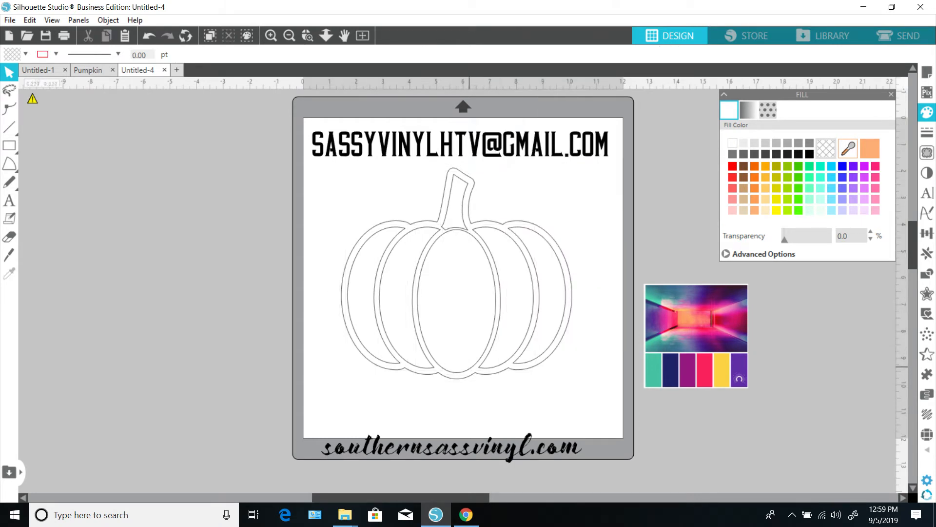
Step: Fill the pumpkin's centre oval with the pink sampled from the palette image
{"action": "left_click", "coordinate": [470, 367]}
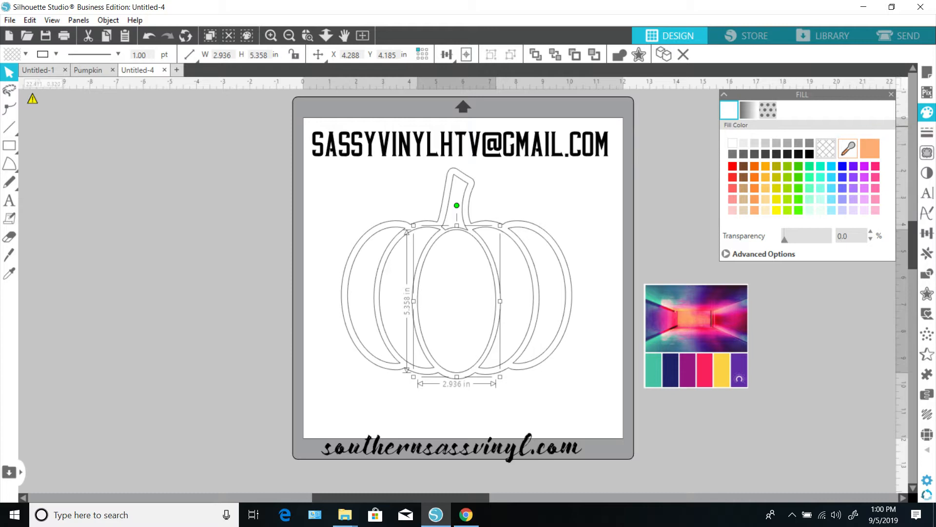
{"action": "left_click", "coordinate": [848, 149]}
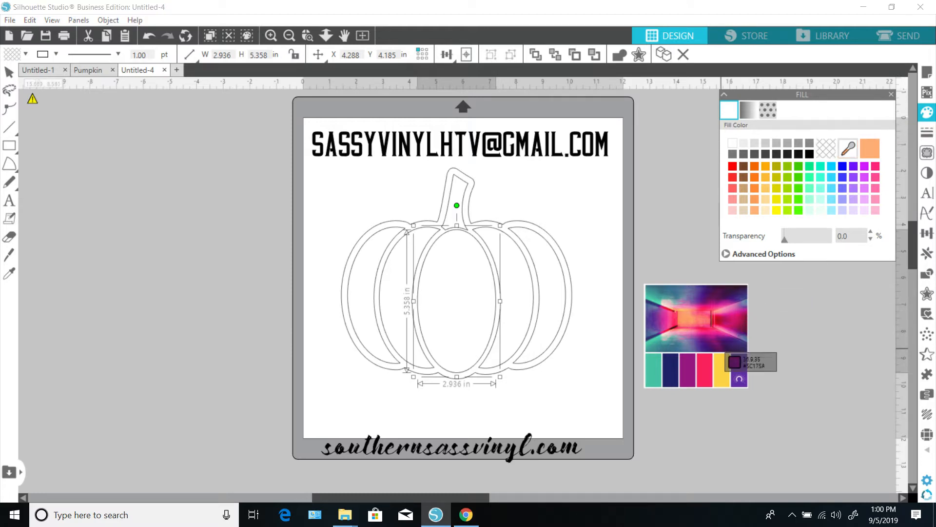
{"action": "left_click", "coordinate": [708, 375]}
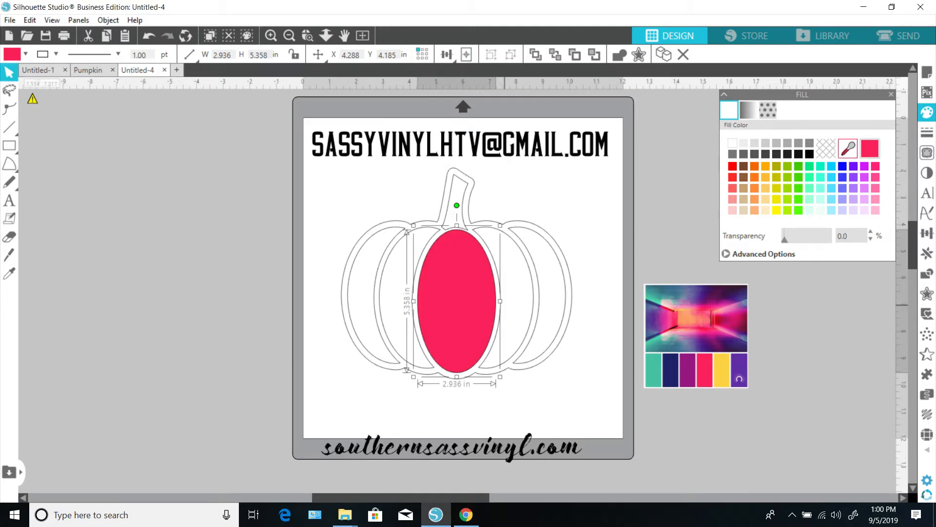
Step: Fill both inner side sections of the pumpkin with the yellow sampled from the palette image
{"action": "left_click", "coordinate": [526, 324]}
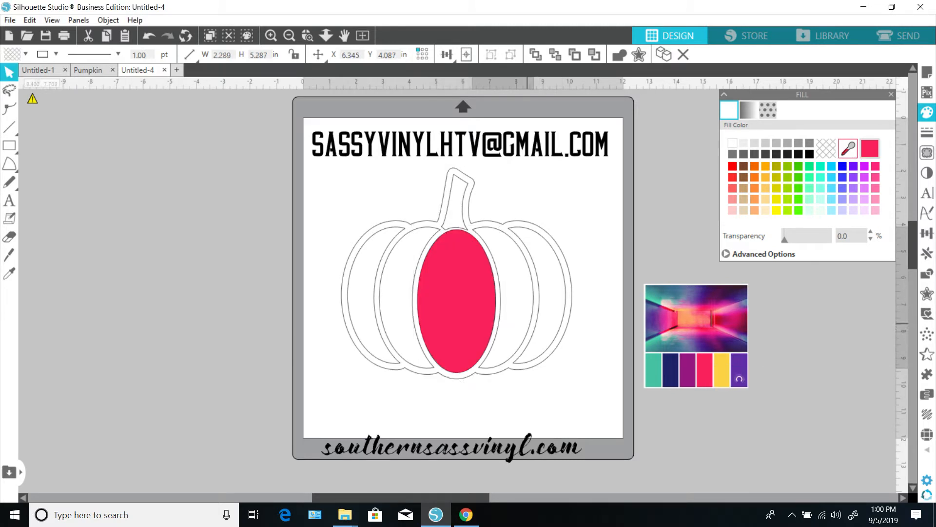
{"action": "left_click", "coordinate": [848, 148]}
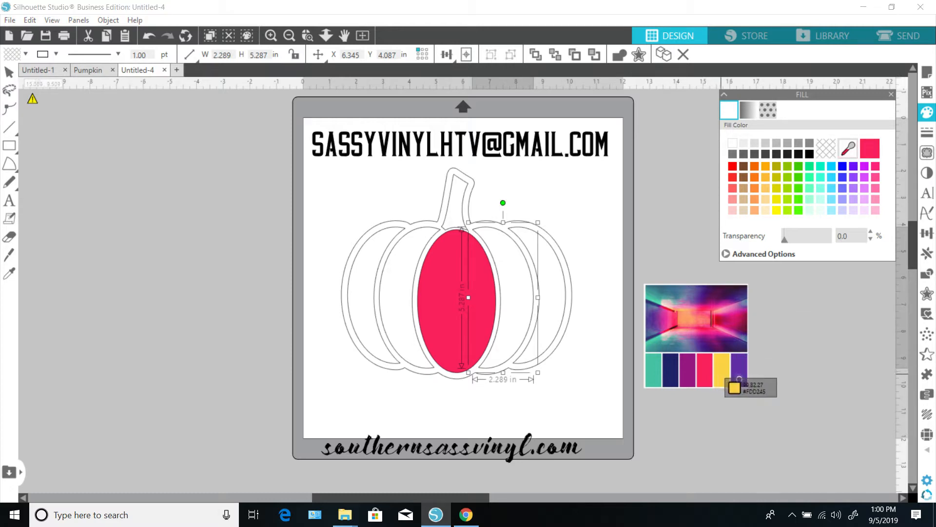
{"action": "left_click", "coordinate": [723, 374]}
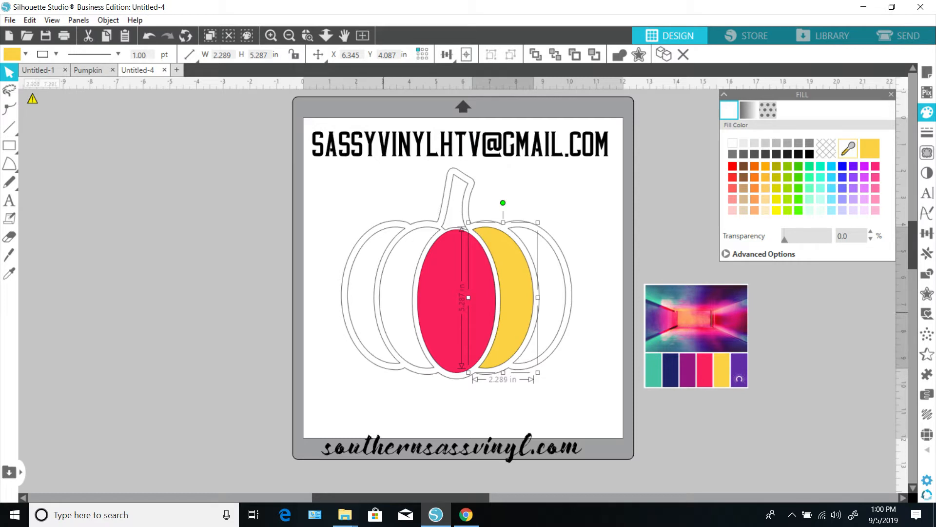
{"action": "left_click", "coordinate": [383, 313]}
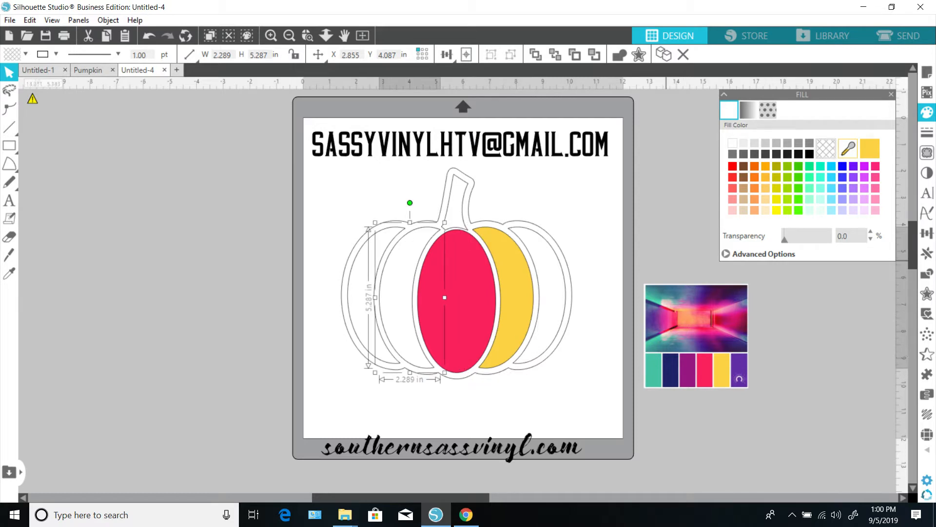
{"action": "left_click", "coordinate": [870, 149]}
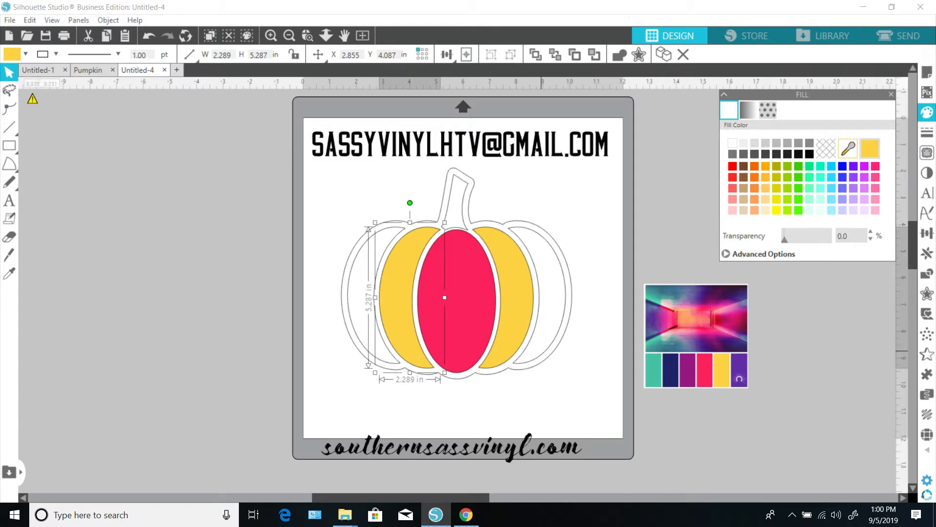
{"action": "left_click", "coordinate": [542, 355]}
{"action": "left_click", "coordinate": [657, 360]}
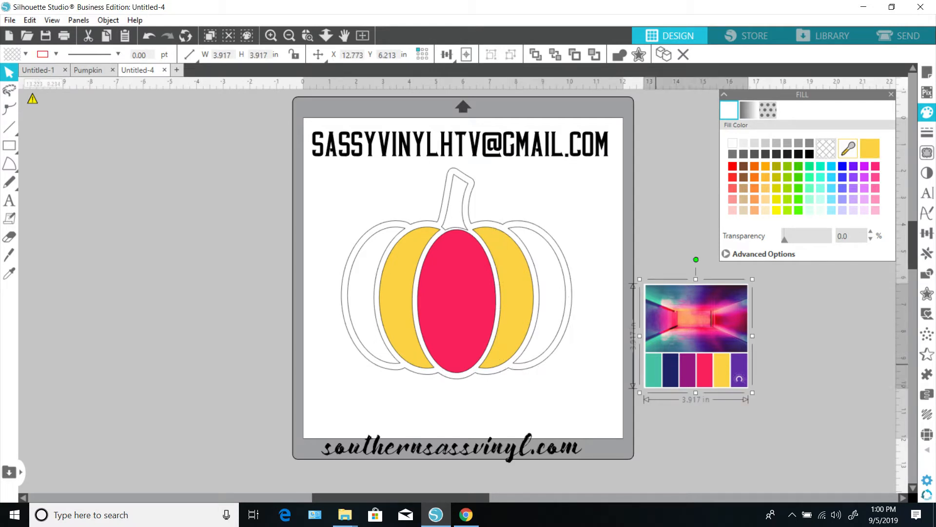
{"action": "left_click", "coordinate": [848, 148]}
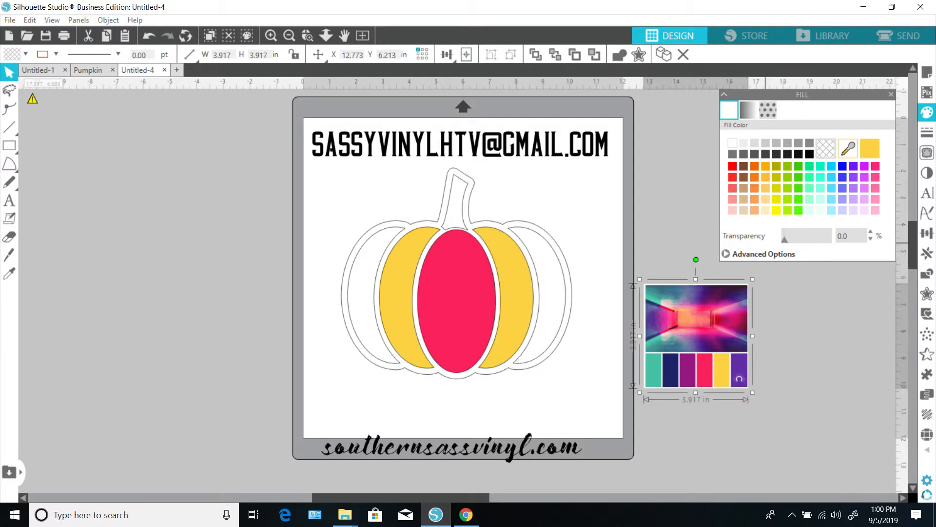
{"action": "left_click", "coordinate": [663, 380]}
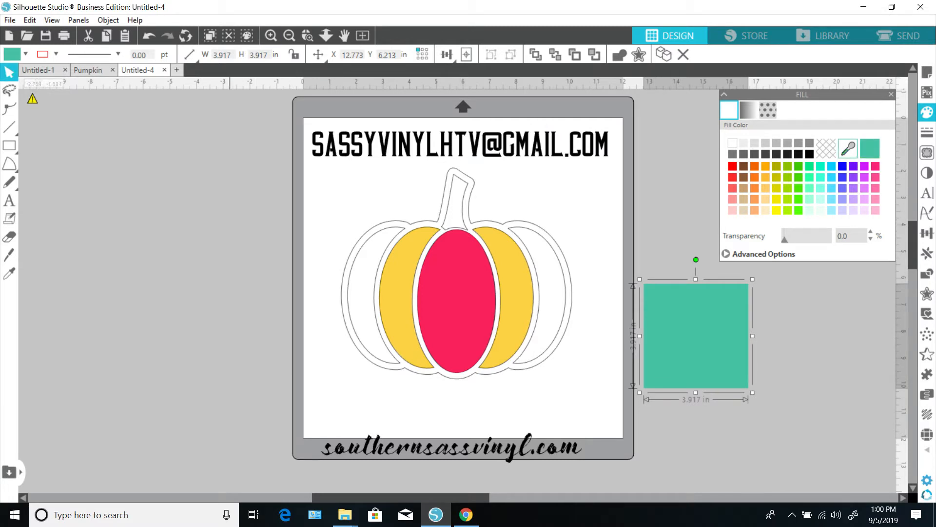
{"action": "left_click", "coordinate": [149, 35]}
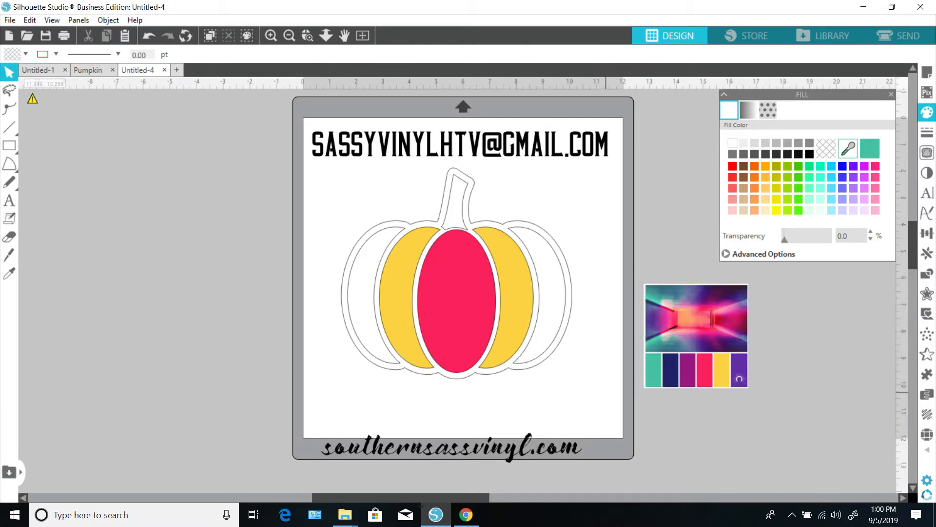
Step: Fill both outer side sections of the pumpkin with the teal sampled from the palette image
{"action": "left_click", "coordinate": [546, 350]}
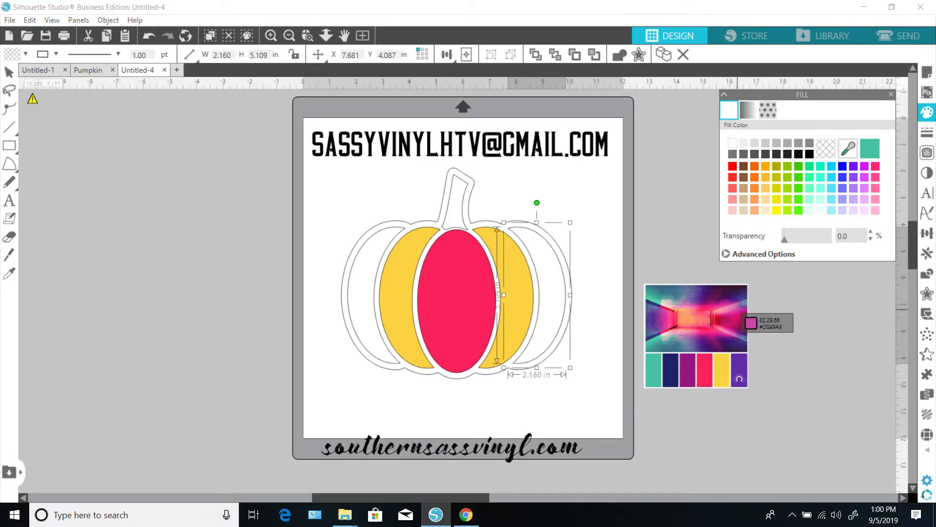
{"action": "left_click", "coordinate": [655, 373]}
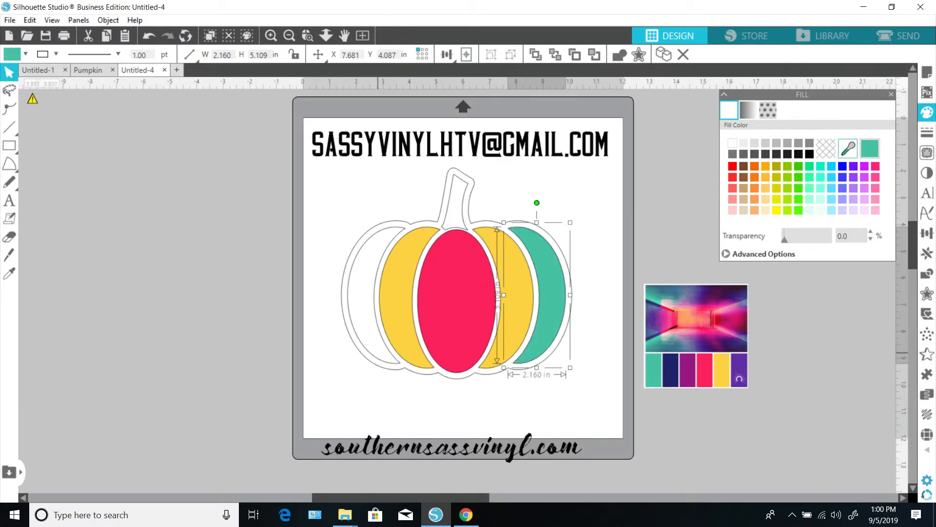
{"action": "left_click", "coordinate": [372, 353]}
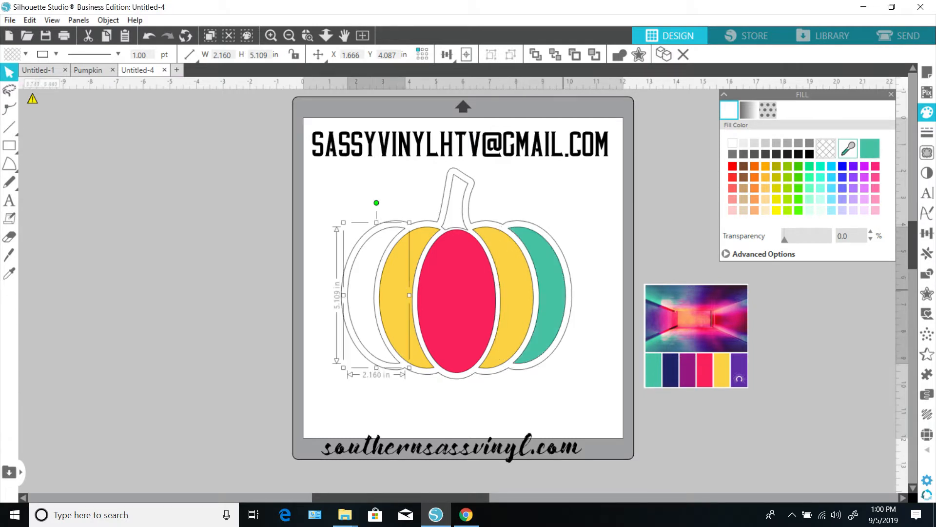
{"action": "left_click", "coordinate": [870, 148]}
{"action": "left_click", "coordinate": [557, 393]}
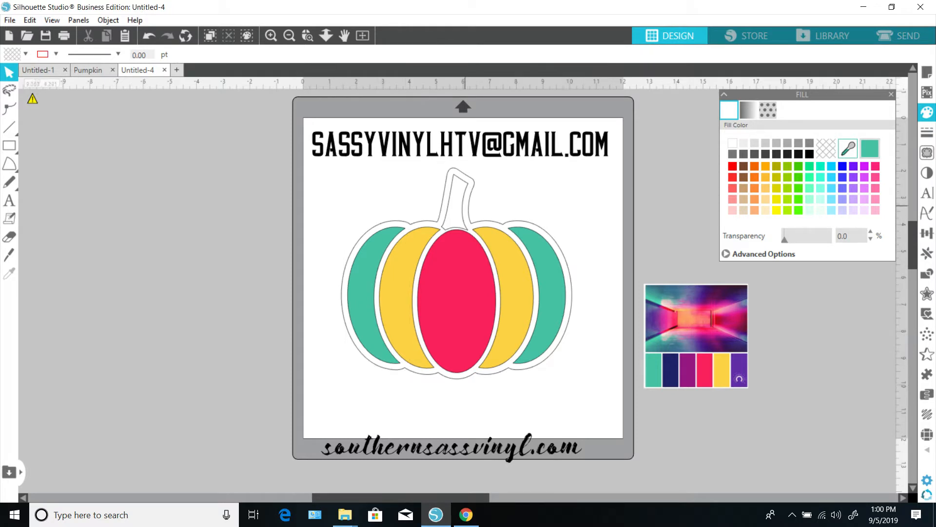
Step: Fill the pumpkin stem with the purple sampled from the palette image
{"action": "left_click", "coordinate": [462, 174]}
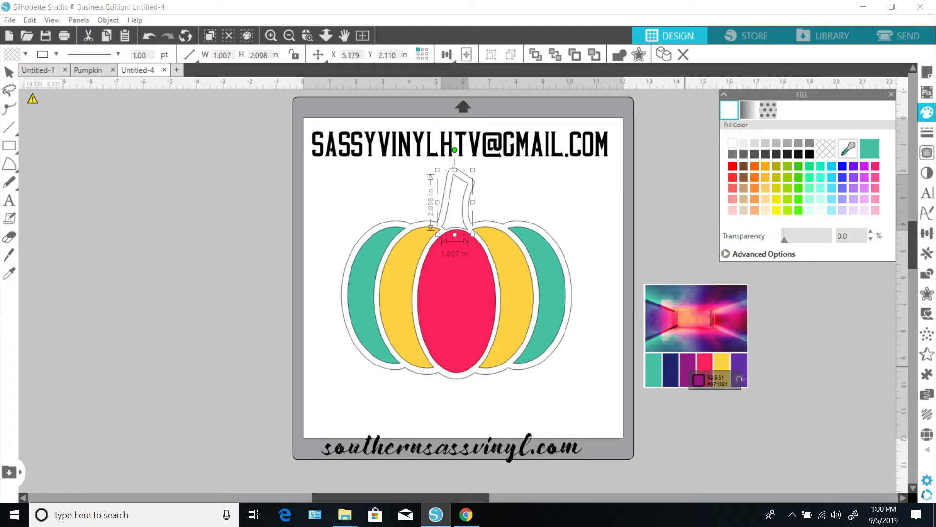
{"action": "left_click", "coordinate": [671, 370]}
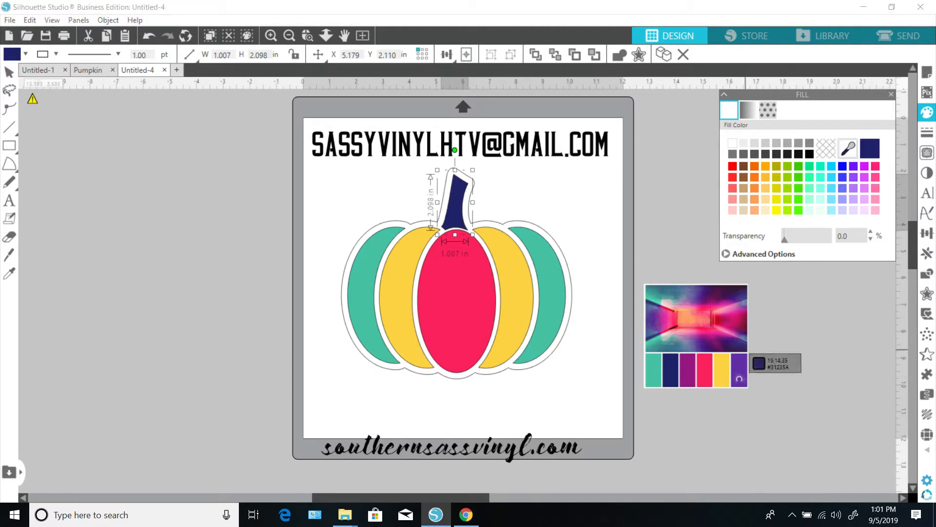
{"action": "left_click", "coordinate": [739, 378]}
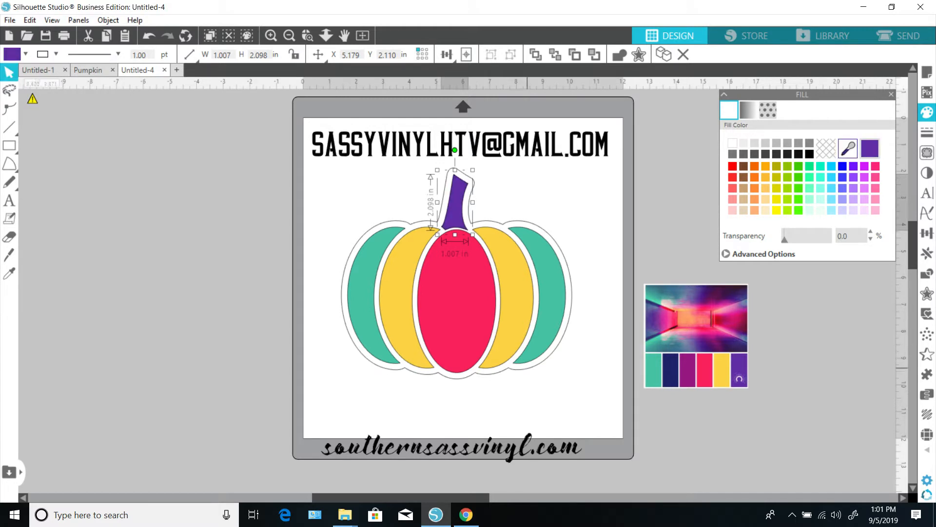
Step: Fill the pumpkin's outline with the navy sampled from the palette image
{"action": "left_click", "coordinate": [527, 368]}
{"action": "left_click", "coordinate": [848, 148]}
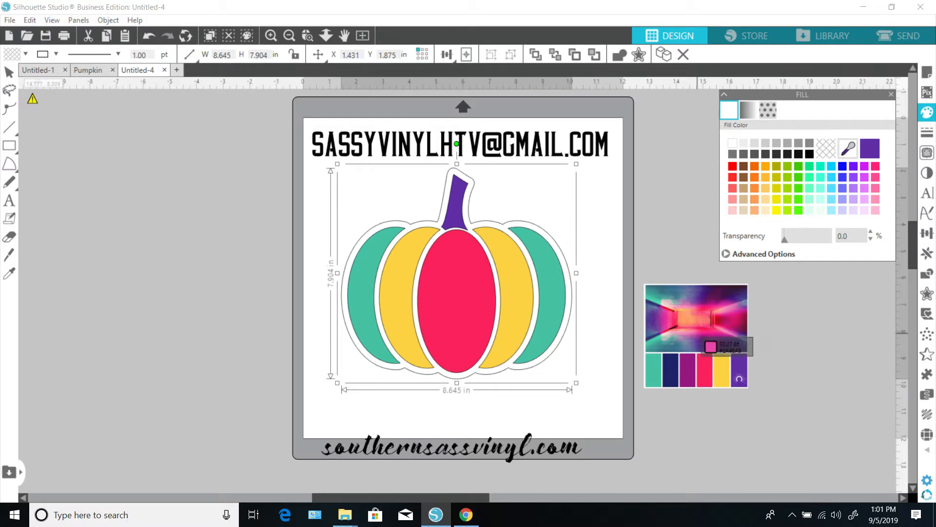
{"action": "left_click", "coordinate": [672, 371]}
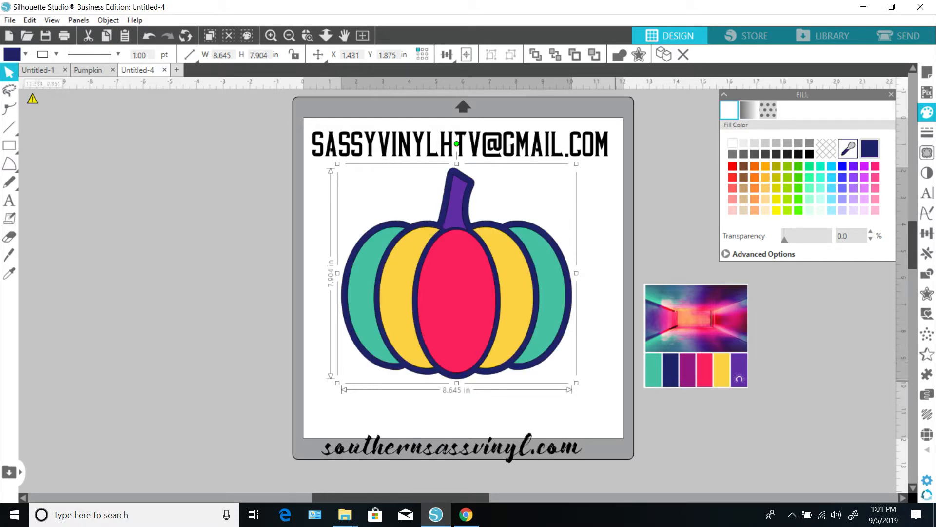
{"action": "left_click", "coordinate": [600, 388]}
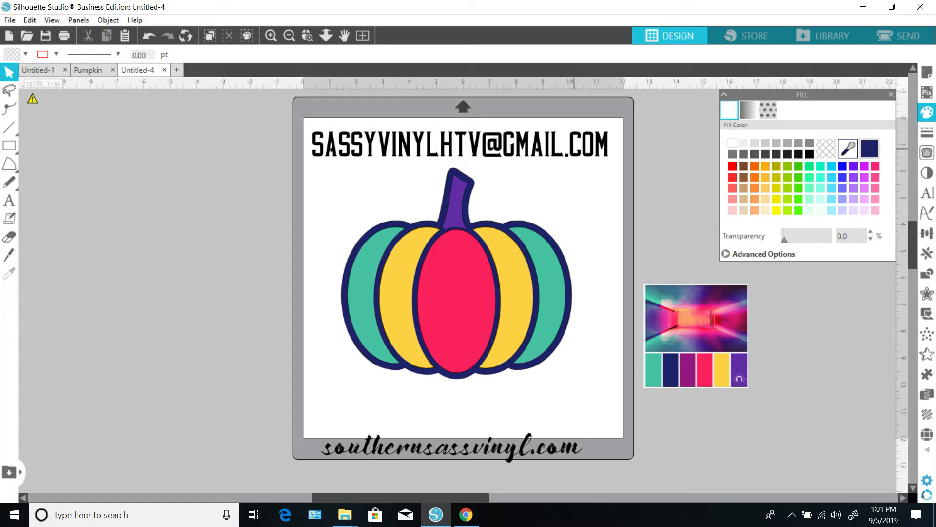
Step: Fill the e-mail address text with the pink sampled from the palette image
{"action": "left_click", "coordinate": [575, 149]}
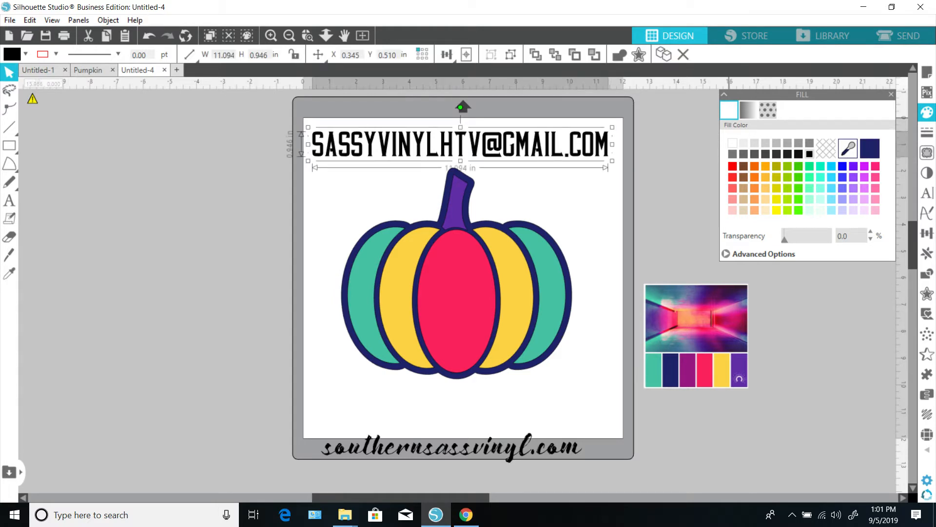
{"action": "left_click", "coordinate": [706, 372]}
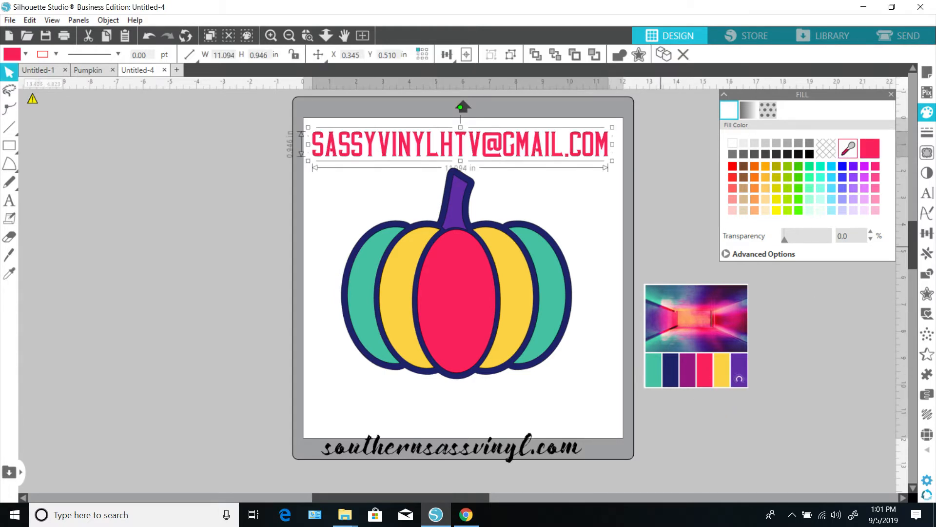
{"action": "left_click", "coordinate": [603, 207]}
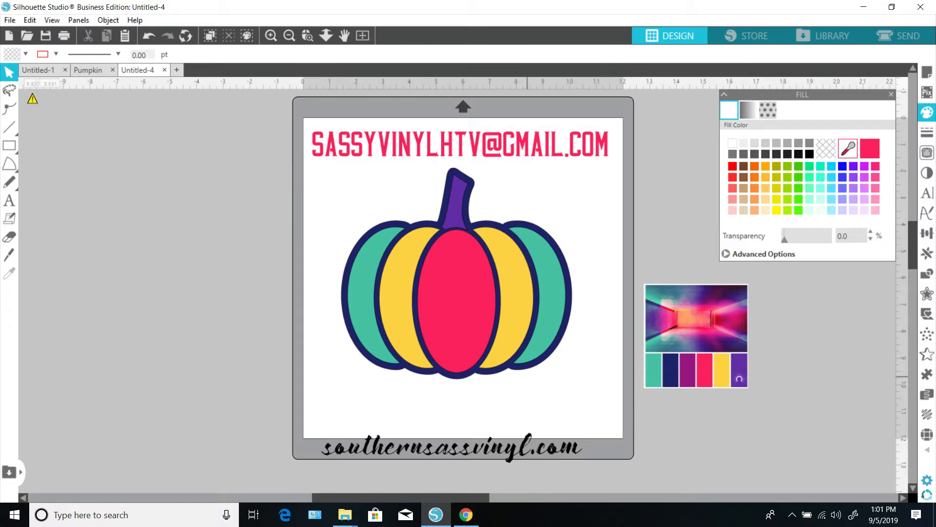
Step: Browse the pattern image folders in File Explorer for a fill pattern
{"action": "mouse_move", "coordinate": [345, 514]}
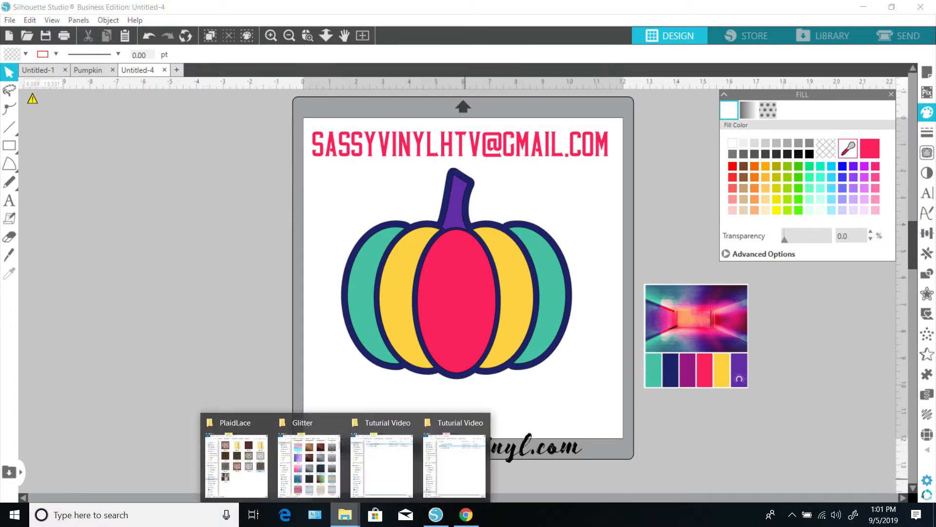
{"action": "left_click", "coordinate": [309, 459]}
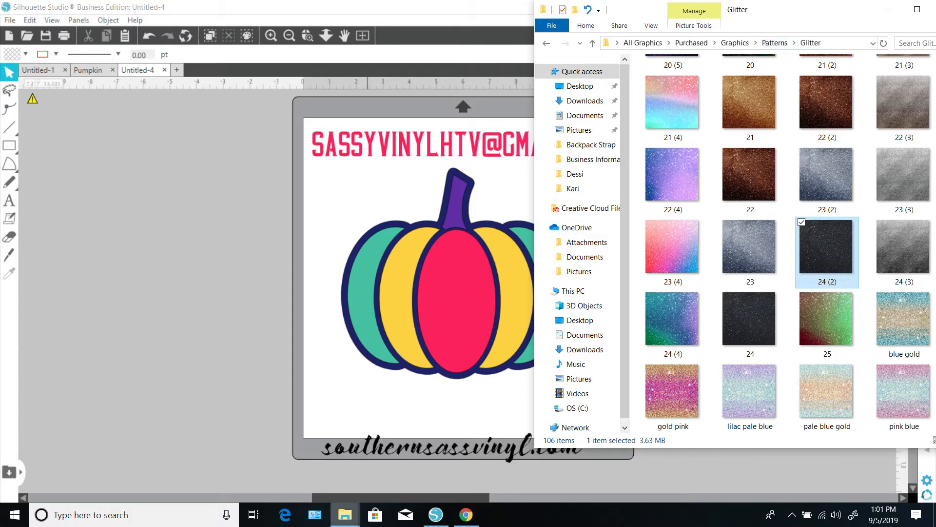
{"action": "left_click", "coordinate": [344, 514]}
{"action": "left_click", "coordinate": [236, 461]}
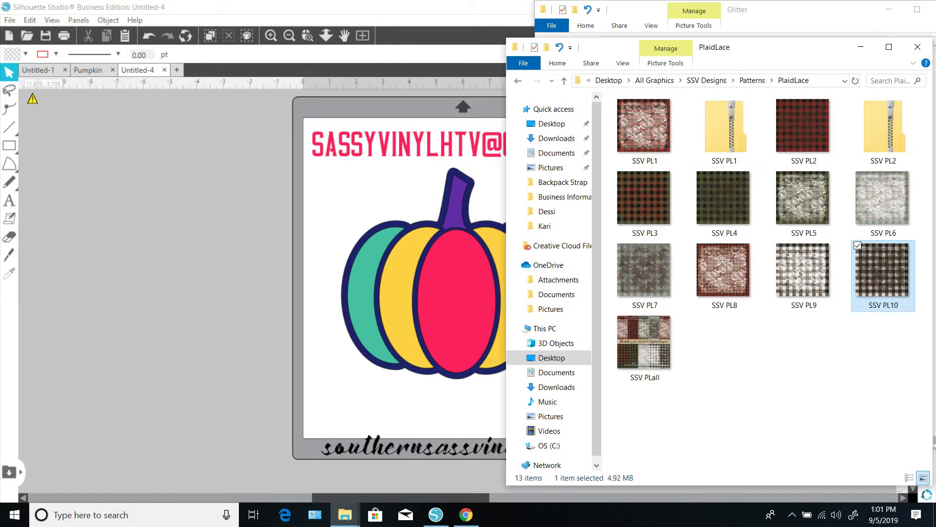
{"action": "left_click", "coordinate": [707, 81]}
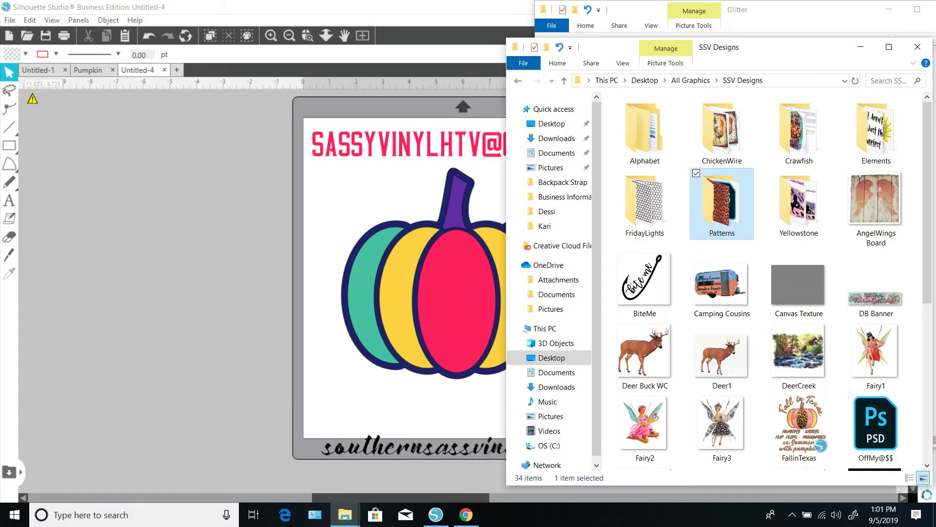
{"action": "double_click", "coordinate": [722, 205]}
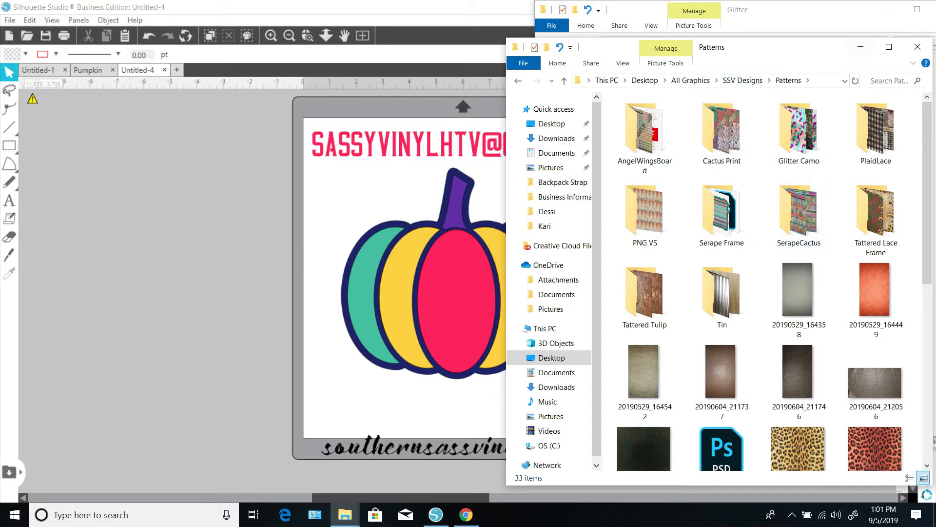
{"action": "left_click", "coordinate": [861, 47]}
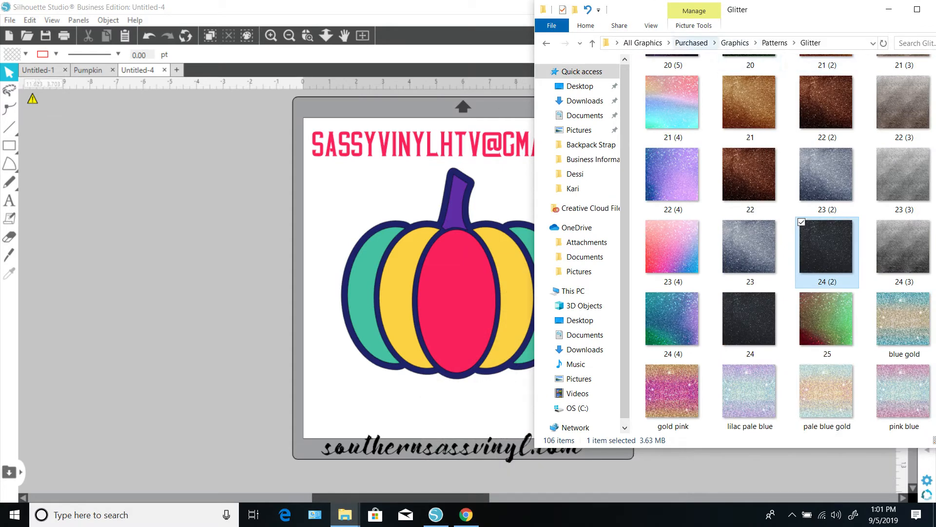
{"action": "left_click", "coordinate": [691, 43]}
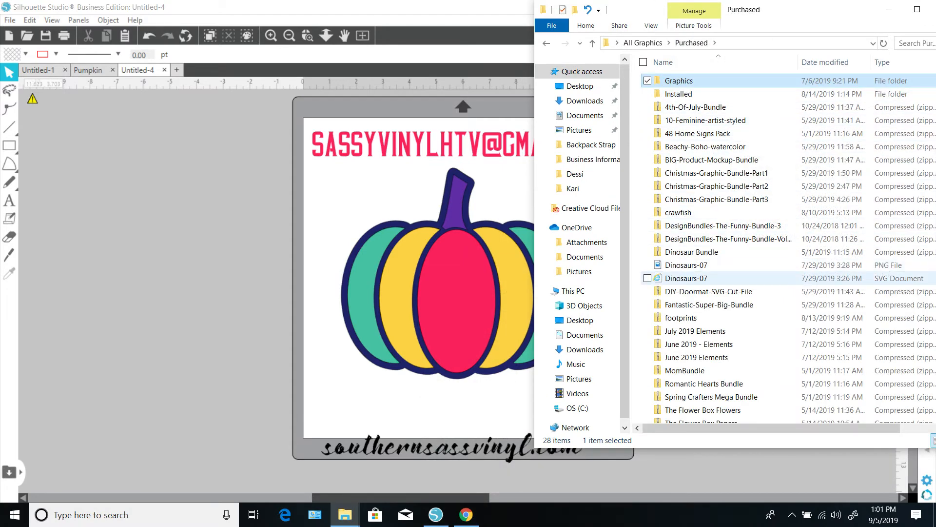
{"action": "double_click", "coordinate": [741, 80]}
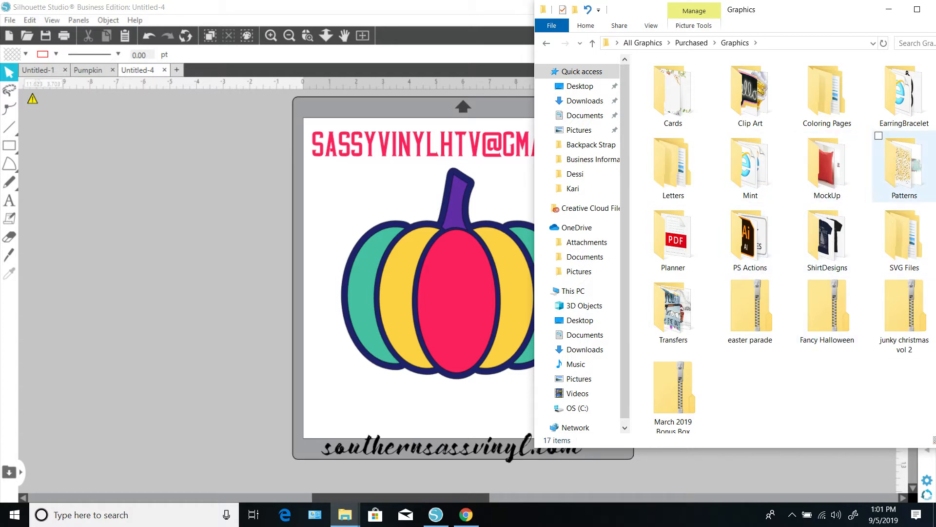
{"action": "double_click", "coordinate": [902, 168]}
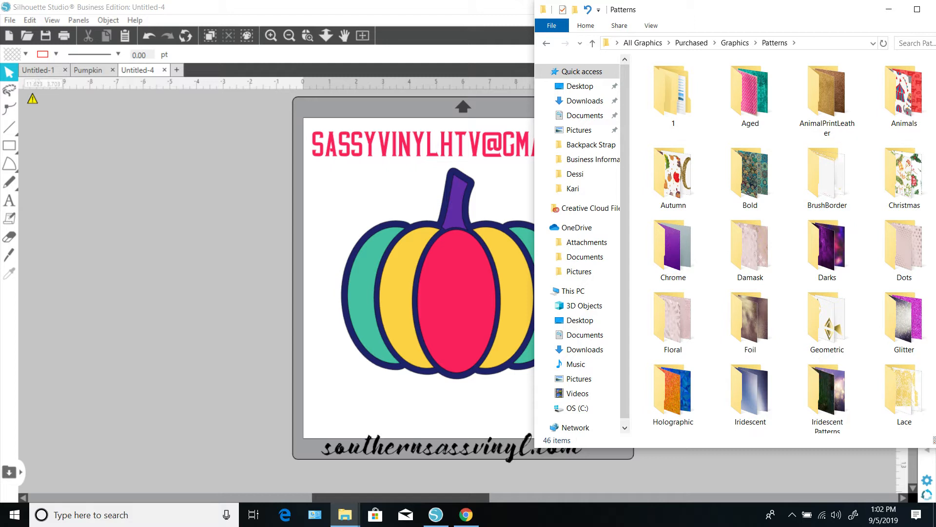
{"action": "left_click_drag", "start_coordinate": [790, 10], "coordinate": [712, 3]}
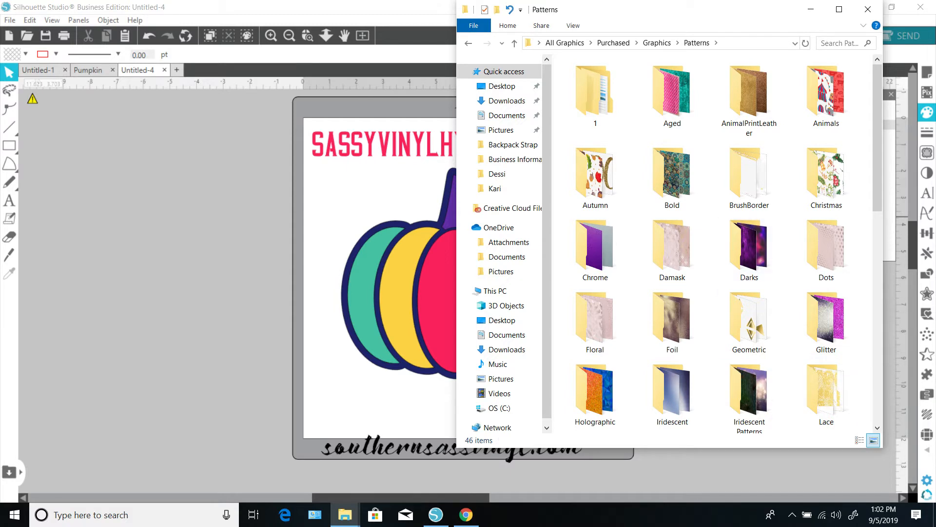
{"action": "double_click", "coordinate": [595, 176]}
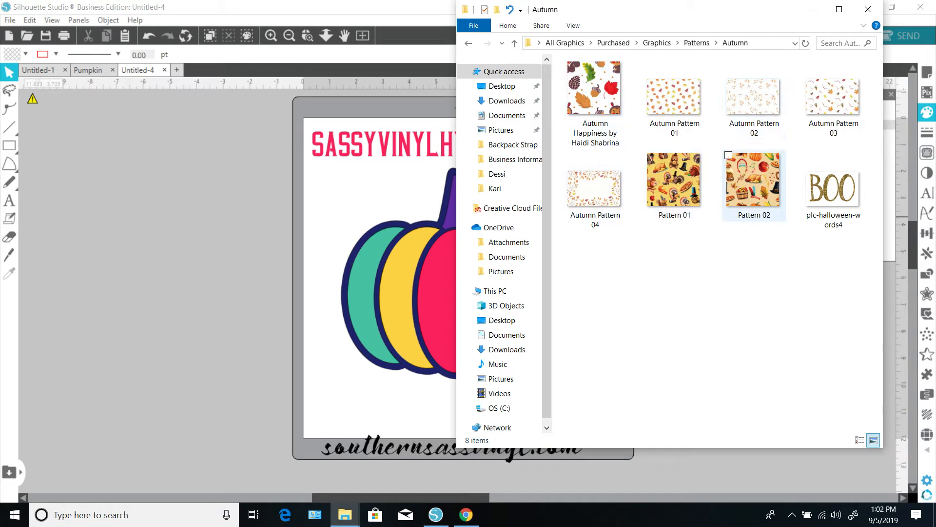
{"action": "left_click", "coordinate": [697, 43]}
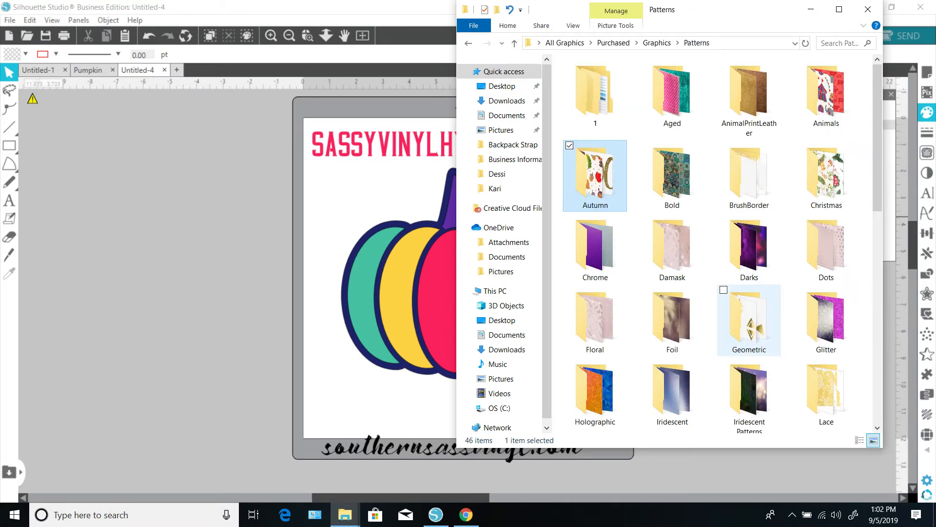
{"action": "scroll", "coordinate": [749, 322], "scroll_direction": "down", "scroll_amount": 5}
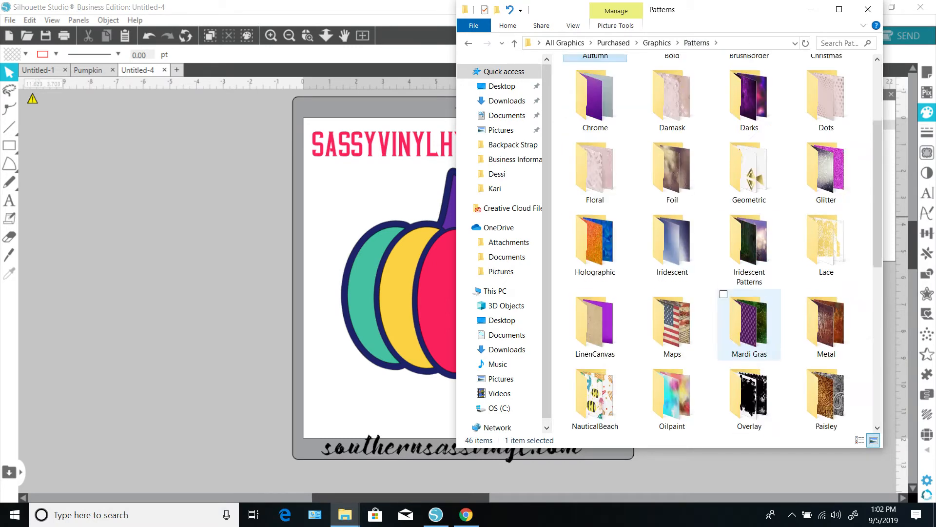
{"action": "scroll", "coordinate": [749, 322], "scroll_direction": "down", "scroll_amount": 2}
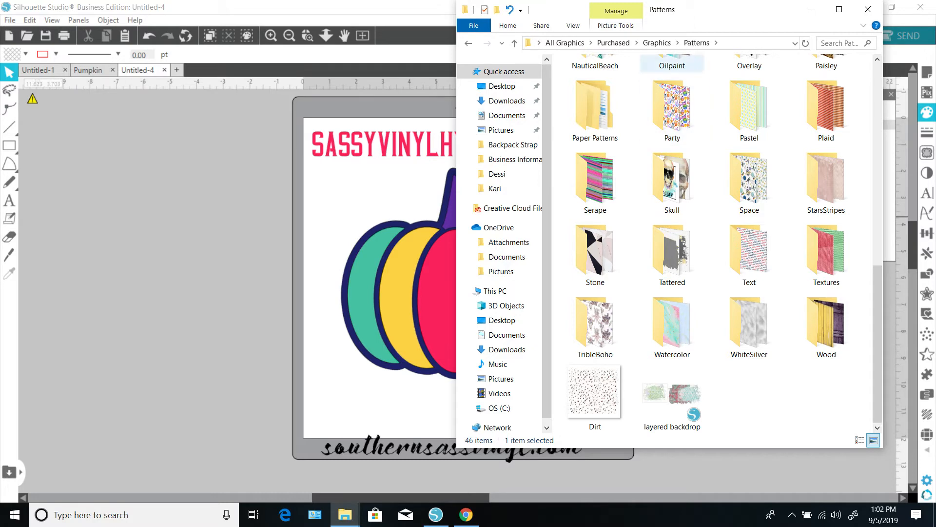
Step: Open the Glitter patterns folder and drop glitter image 03 (2) onto the e-mail address text
{"action": "left_click", "coordinate": [657, 42]}
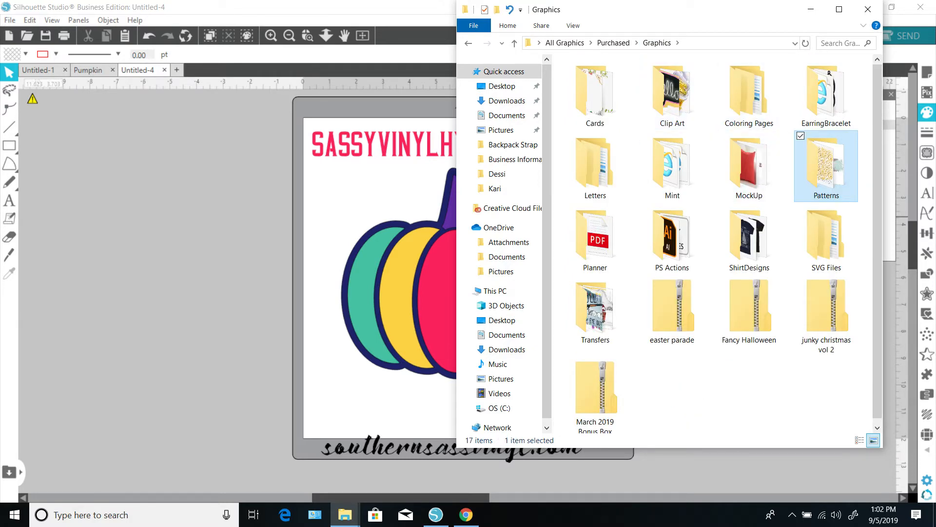
{"action": "double_click", "coordinate": [826, 168]}
{"action": "left_click_drag", "start_coordinate": [676, 9], "coordinate": [715, 9]}
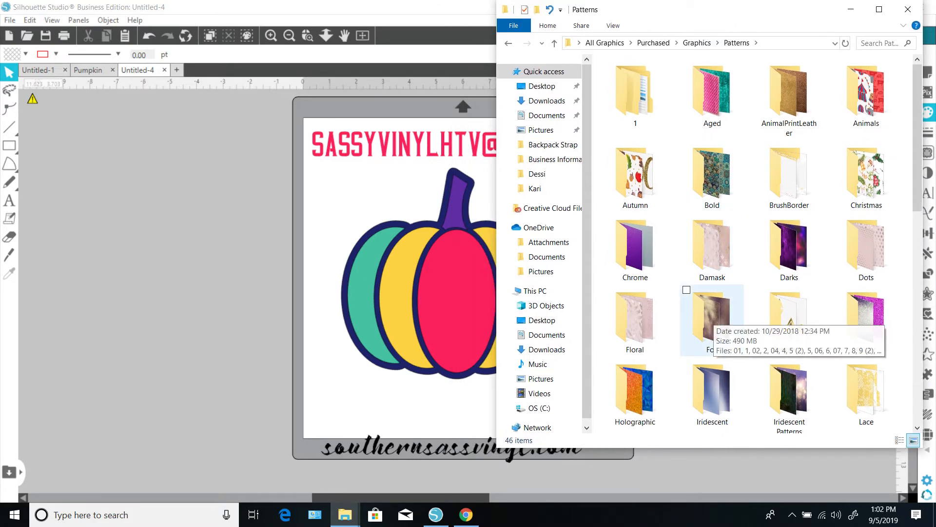
{"action": "double_click", "coordinate": [866, 322]}
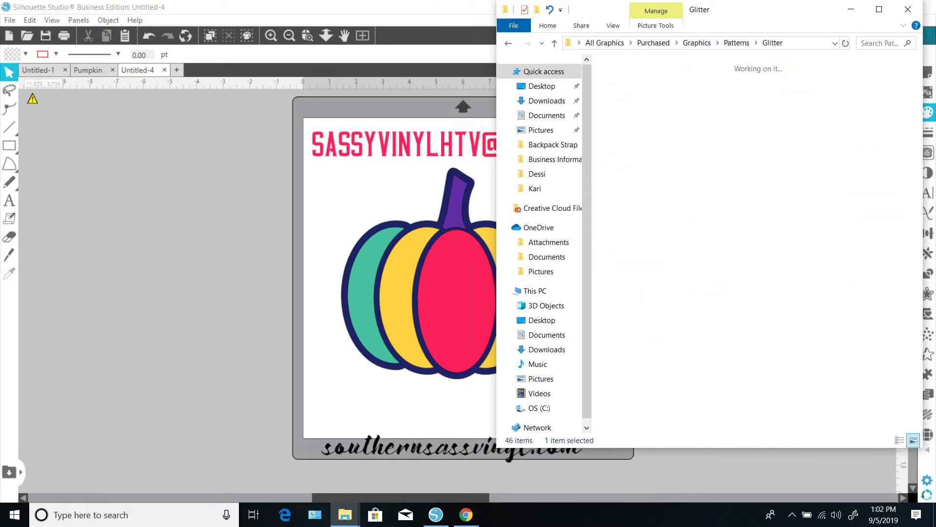
{"action": "left_click_drag", "start_coordinate": [634, 232], "coordinate": [487, 158]}
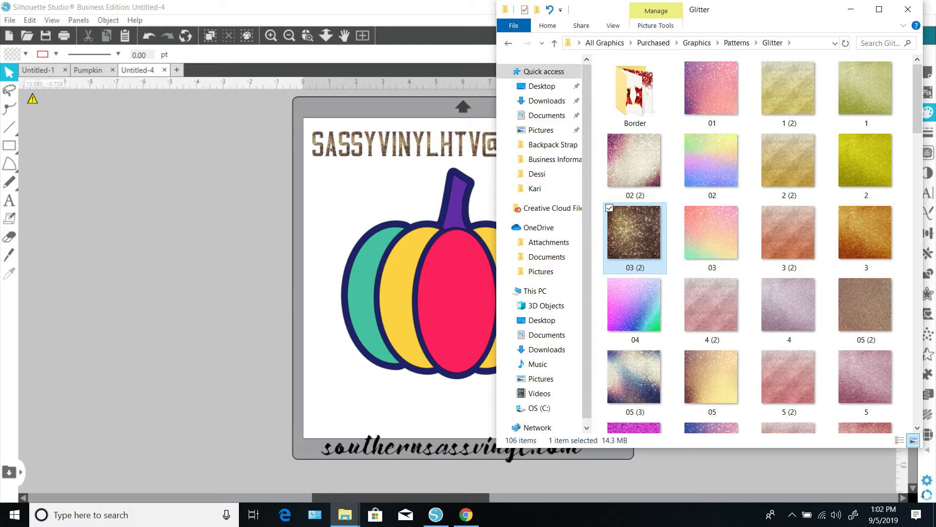
{"action": "left_click", "coordinate": [851, 10]}
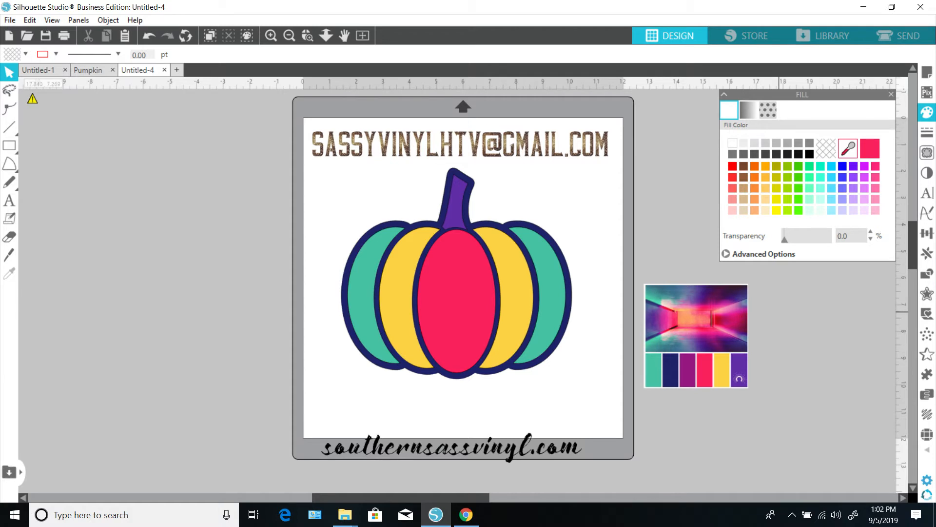
Step: Apply leopard print 4 from the AnimalPrintLeather folder to the pumpkin stem and centre section
{"action": "left_click", "coordinate": [345, 514]}
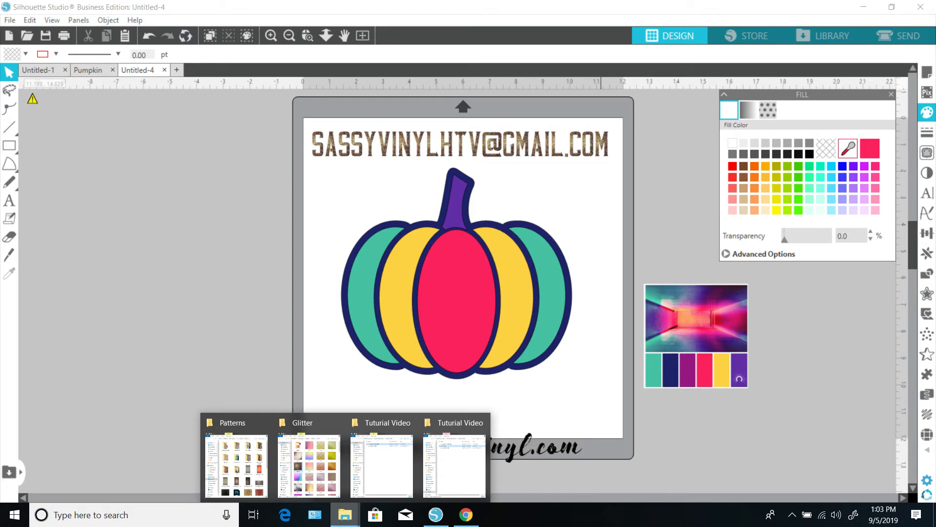
{"action": "left_click", "coordinate": [309, 464]}
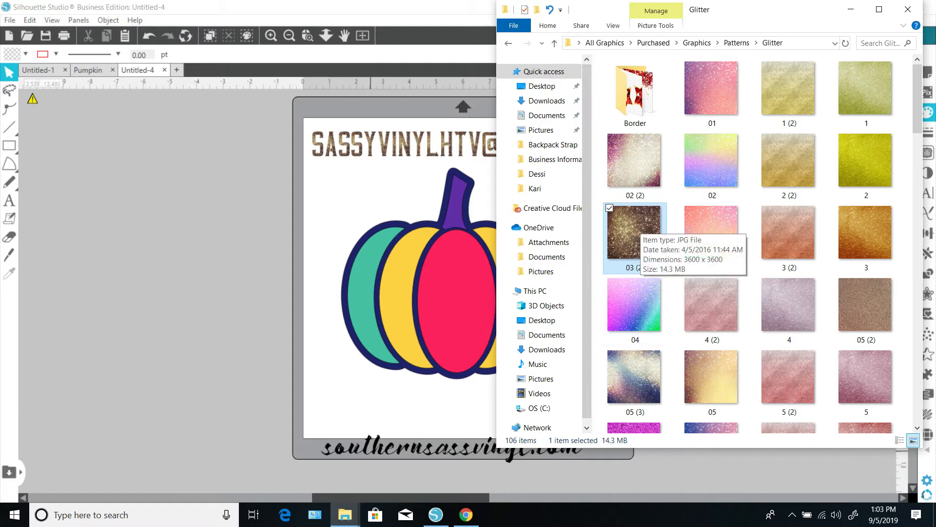
{"action": "left_click_drag", "start_coordinate": [634, 228], "coordinate": [630, 205]}
{"action": "left_click", "coordinate": [737, 43]}
{"action": "double_click", "coordinate": [789, 92]}
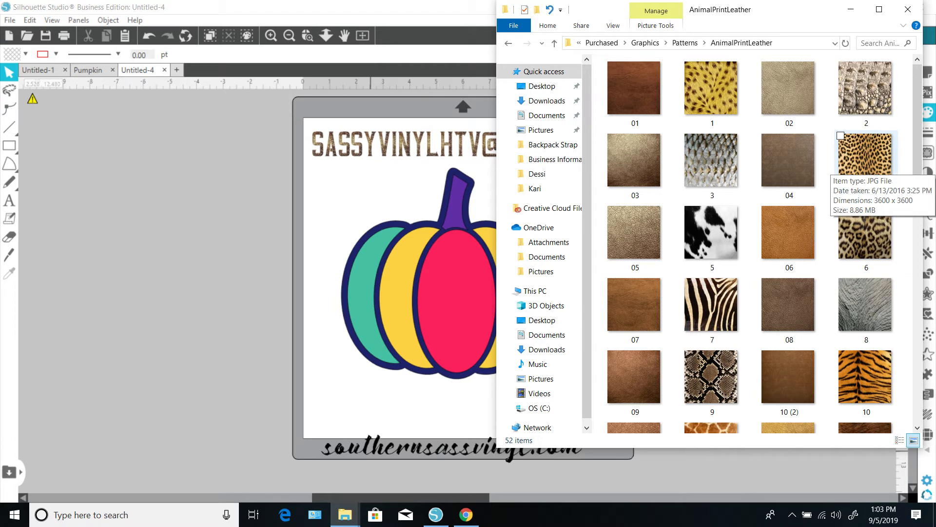
{"action": "left_click_drag", "start_coordinate": [859, 166], "coordinate": [456, 205]}
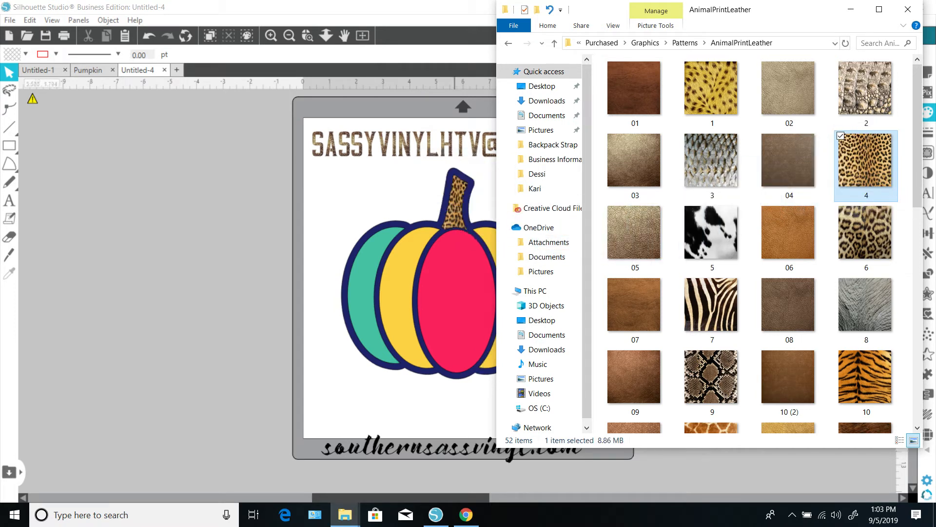
{"action": "left_click_drag", "start_coordinate": [863, 161], "coordinate": [463, 310]}
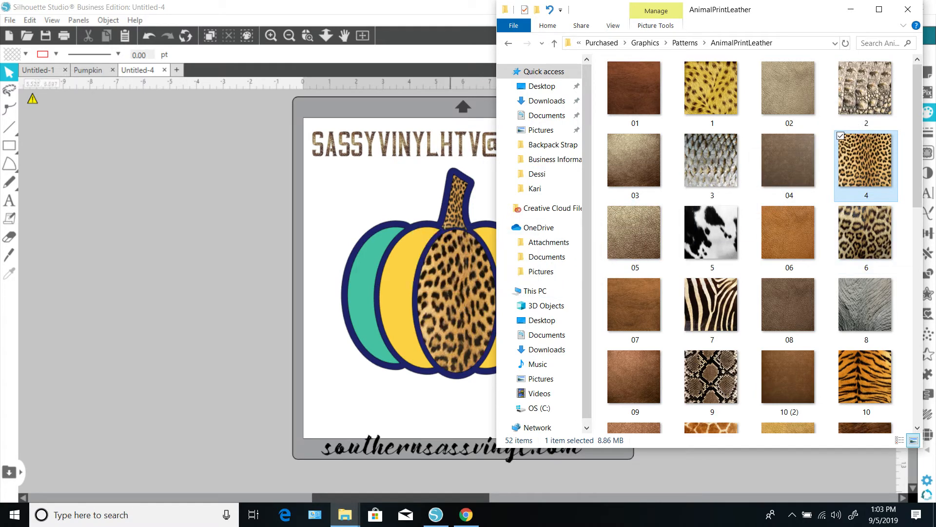
{"action": "left_click", "coordinate": [851, 9]}
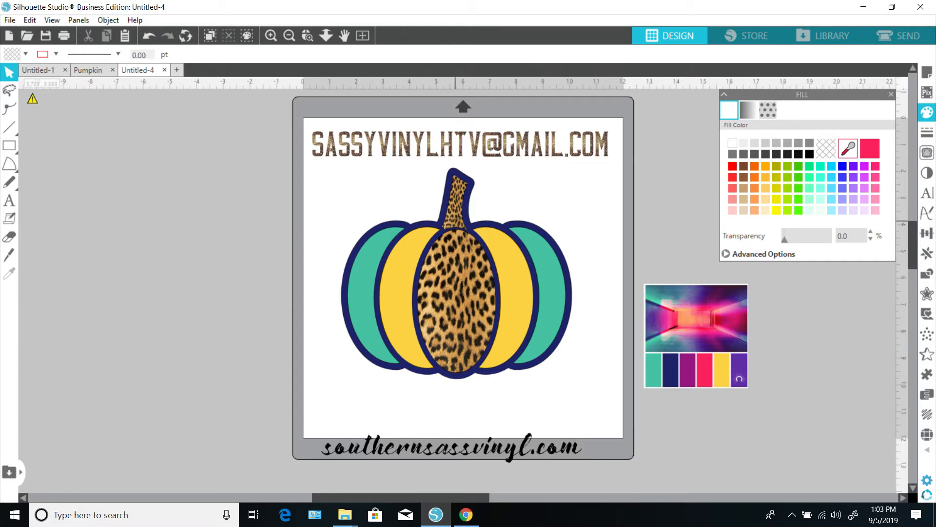
Step: Experiment with the centre section's leopard pattern scale in the advanced pattern options, ending at 100%
{"action": "left_click", "coordinate": [461, 266]}
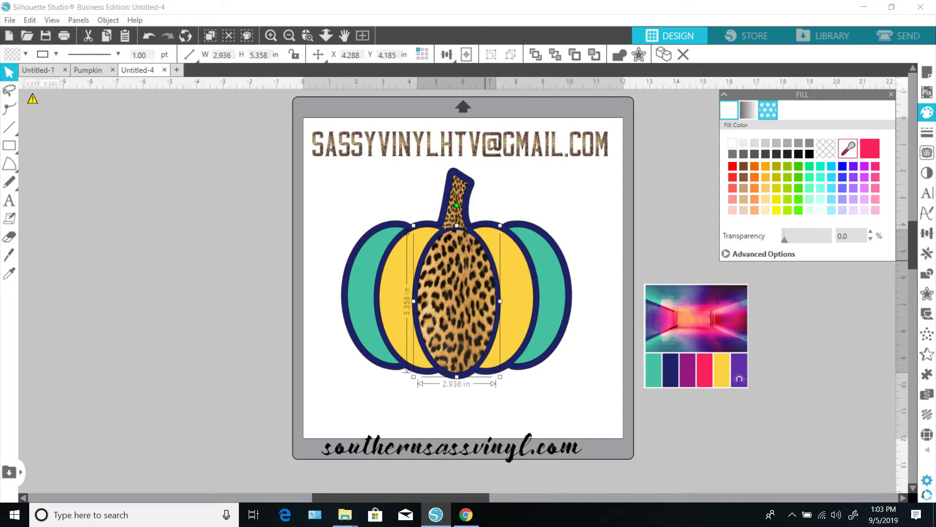
{"action": "left_click", "coordinate": [768, 110]}
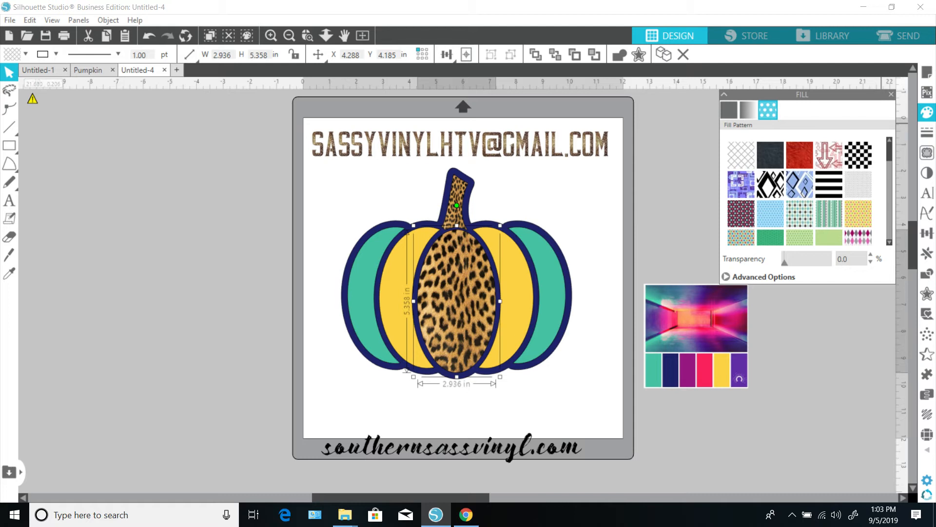
{"action": "left_click", "coordinate": [726, 277]}
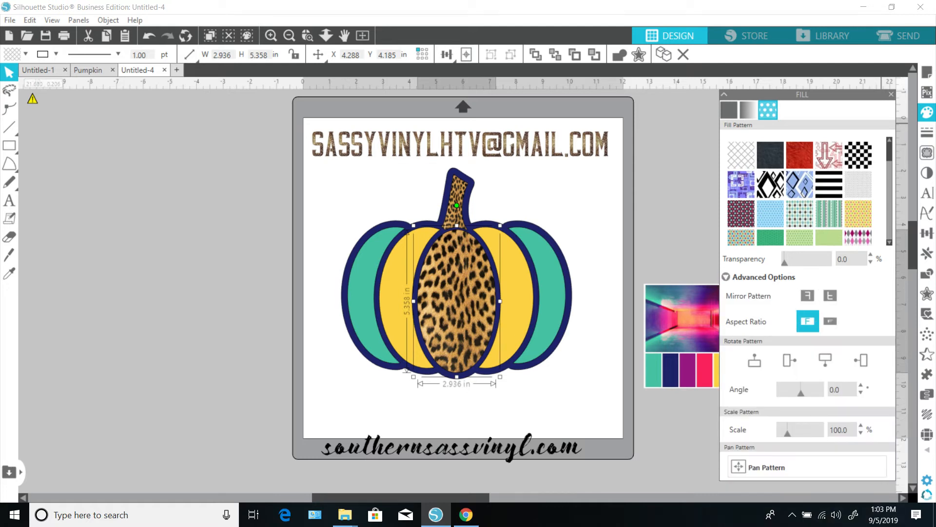
{"action": "left_click_drag", "start_coordinate": [787, 432], "coordinate": [783, 432]}
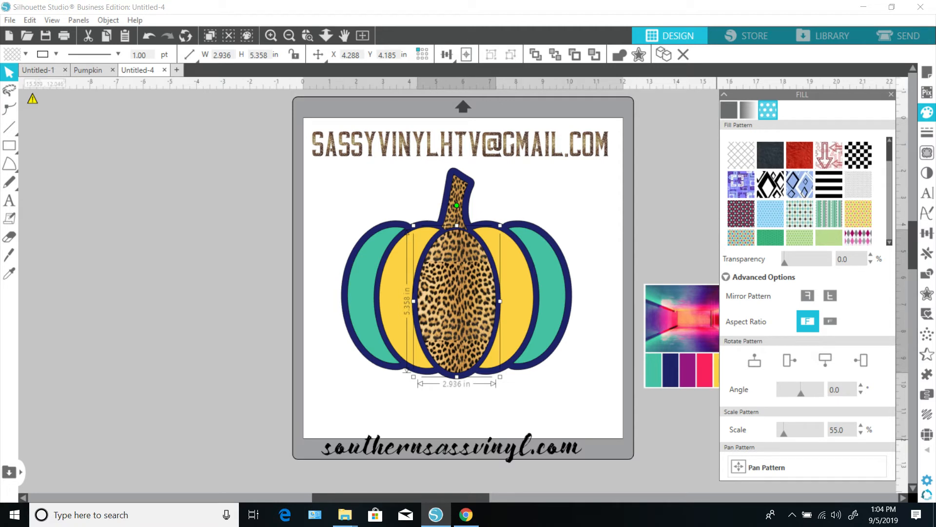
{"action": "left_click_drag", "start_coordinate": [784, 433], "coordinate": [787, 433]}
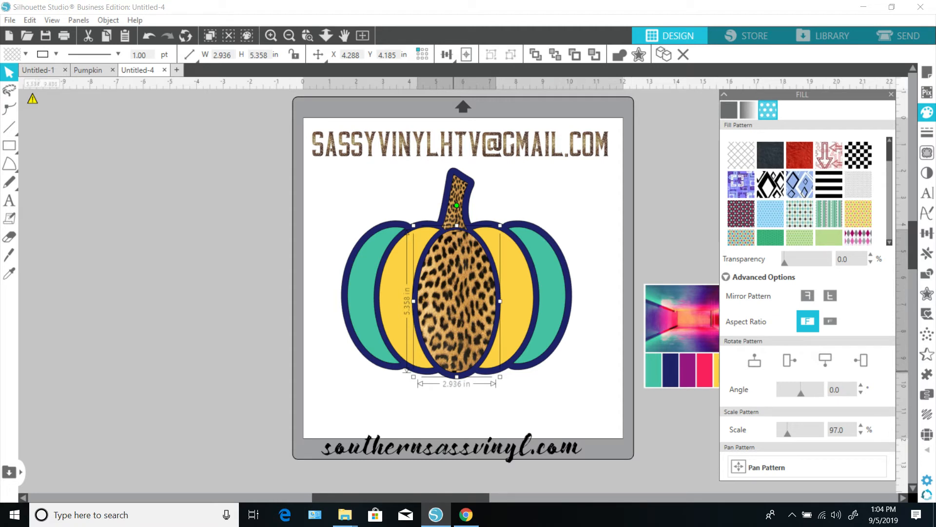
{"action": "left_click", "coordinate": [860, 426]}
{"action": "left_click", "coordinate": [861, 426]}
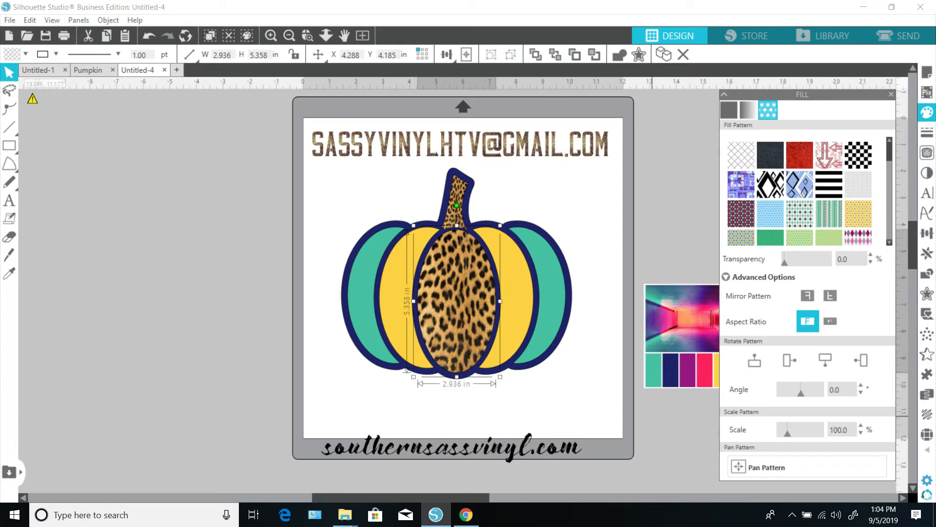
{"action": "left_click", "coordinate": [594, 412]}
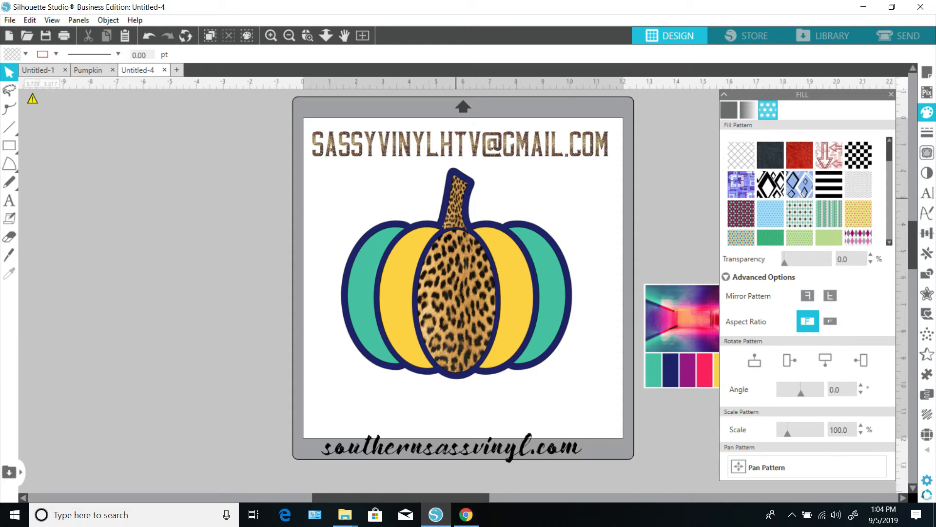
Step: Scale the stem's leopard pattern up to 203% and pan it slightly within the stem
{"action": "left_click", "coordinate": [455, 198]}
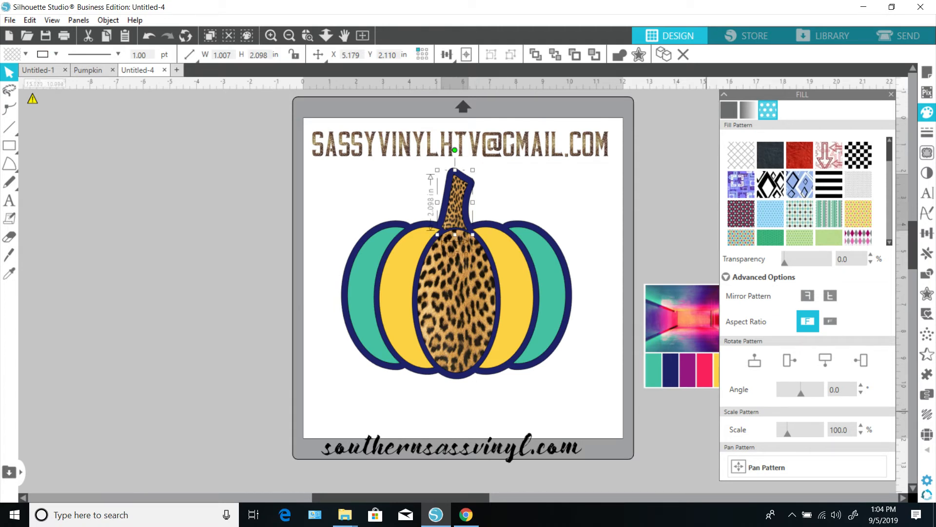
{"action": "left_click", "coordinate": [861, 426]}
{"action": "left_click", "coordinate": [861, 426]}
{"action": "left_click", "coordinate": [861, 425]}
{"action": "left_click", "coordinate": [861, 425]}
{"action": "left_click", "coordinate": [861, 426]}
{"action": "left_click", "coordinate": [861, 425]}
{"action": "left_click", "coordinate": [861, 425]}
{"action": "double_click", "coordinate": [860, 424]}
{"action": "left_click", "coordinate": [861, 424]}
{"action": "double_click", "coordinate": [860, 424]}
{"action": "double_click", "coordinate": [861, 425]}
{"action": "left_click", "coordinate": [861, 424]}
{"action": "double_click", "coordinate": [861, 425]}
{"action": "double_click", "coordinate": [861, 424]}
{"action": "double_click", "coordinate": [860, 424]}
{"action": "left_click", "coordinate": [861, 424]}
{"action": "double_click", "coordinate": [861, 424]}
{"action": "double_click", "coordinate": [861, 424]}
{"action": "double_click", "coordinate": [861, 424]}
{"action": "left_click_drag", "start_coordinate": [790, 433], "coordinate": [797, 433]}
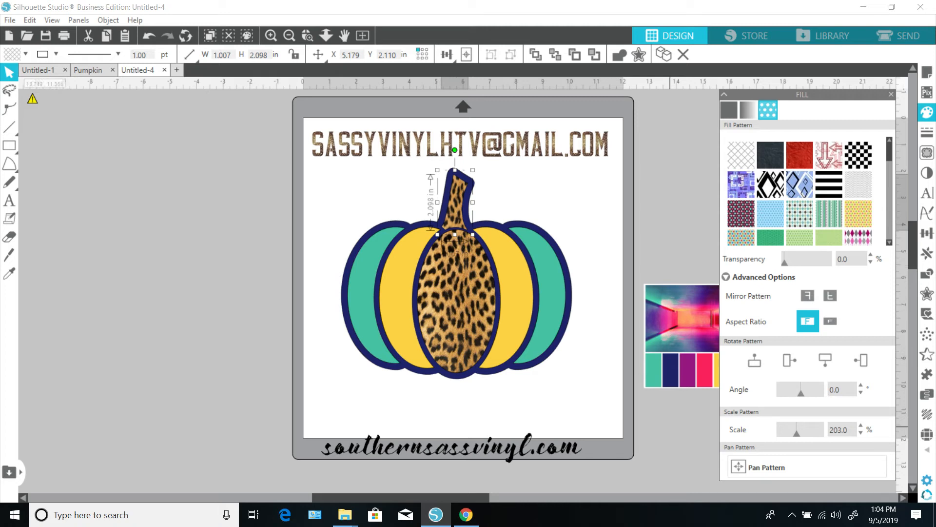
{"action": "left_click", "coordinate": [763, 467]}
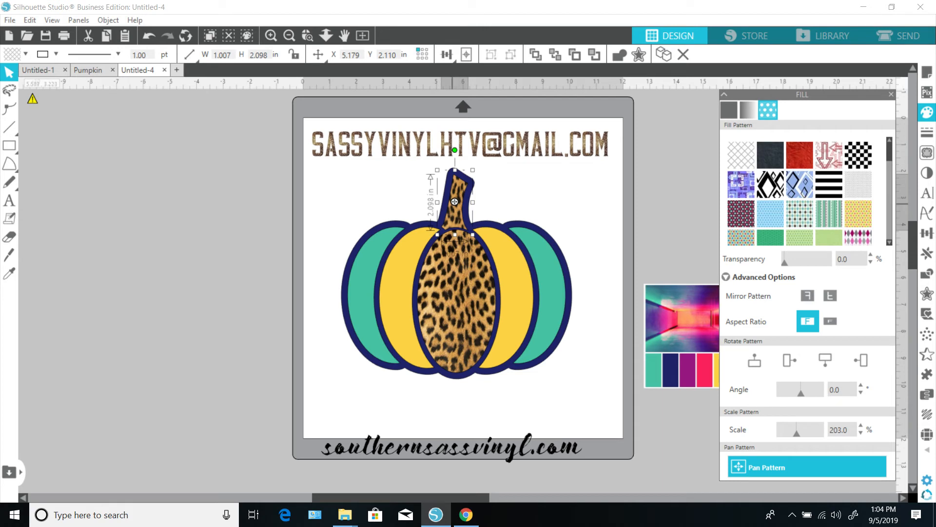
{"action": "left_click_drag", "start_coordinate": [454, 201], "coordinate": [462, 198]}
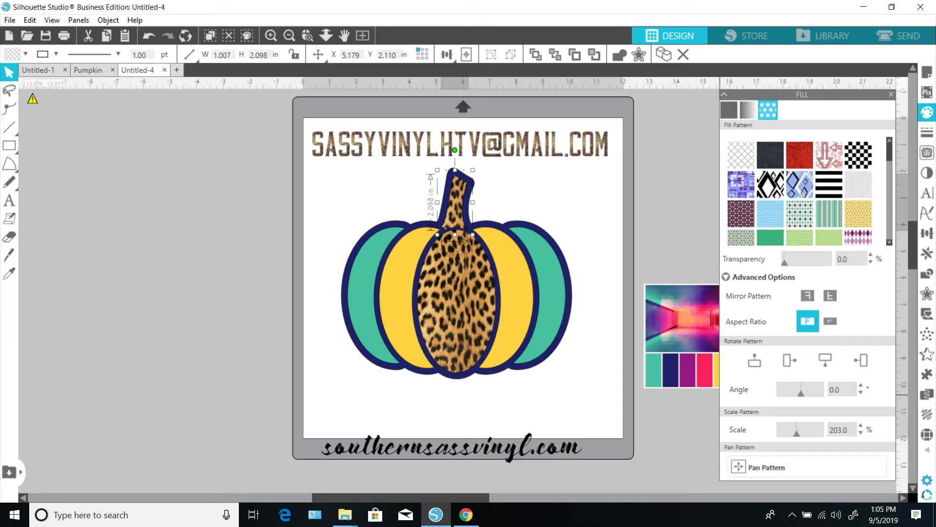
Step: Reduce the stem's leopard pattern scale to 184%
{"action": "left_click", "coordinate": [860, 434]}
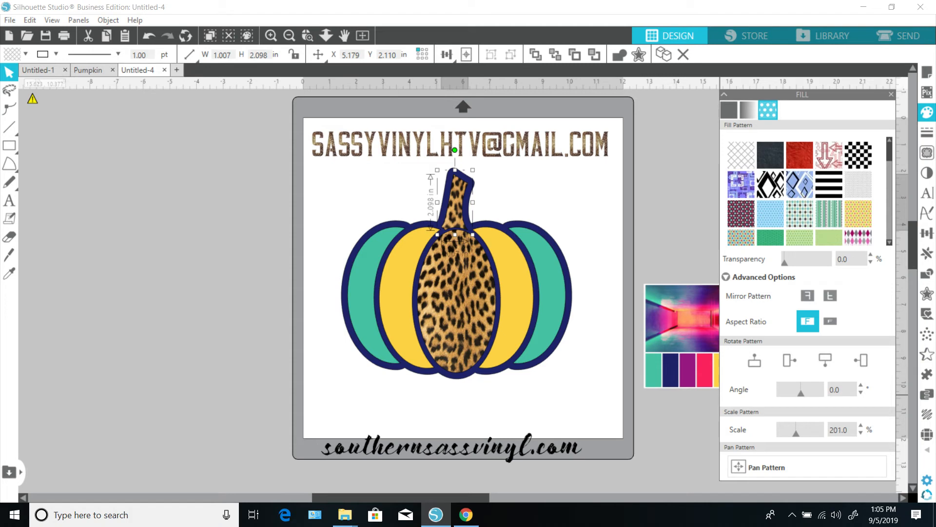
{"action": "left_click", "coordinate": [861, 433]}
{"action": "left_click", "coordinate": [861, 434]}
{"action": "left_click", "coordinate": [861, 434]}
{"action": "left_click", "coordinate": [861, 433]}
{"action": "left_click", "coordinate": [861, 433]}
{"action": "left_click", "coordinate": [860, 433]}
{"action": "left_click", "coordinate": [861, 433]}
{"action": "left_click", "coordinate": [860, 433]}
{"action": "left_click", "coordinate": [861, 433]}
{"action": "left_click", "coordinate": [861, 433]}
{"action": "left_click", "coordinate": [861, 433]}
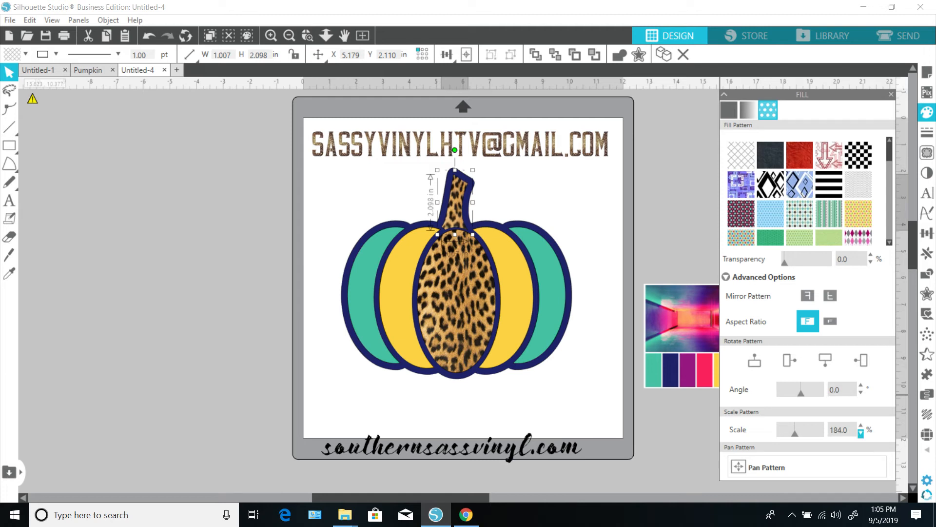
{"action": "left_click", "coordinate": [860, 433]}
{"action": "left_click", "coordinate": [861, 426]}
{"action": "left_click", "coordinate": [861, 426]}
{"action": "left_click", "coordinate": [861, 426]}
{"action": "left_click", "coordinate": [587, 385]}
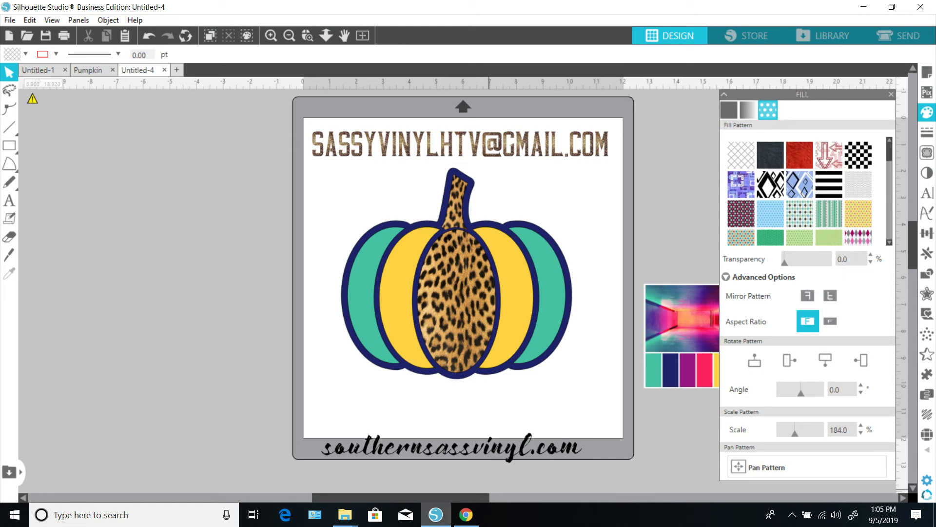
Step: Replace the centre section's fill with cowhide image 5 from the AnimalPrintLeather folder
{"action": "left_click", "coordinate": [345, 514]}
{"action": "left_click", "coordinate": [309, 461]}
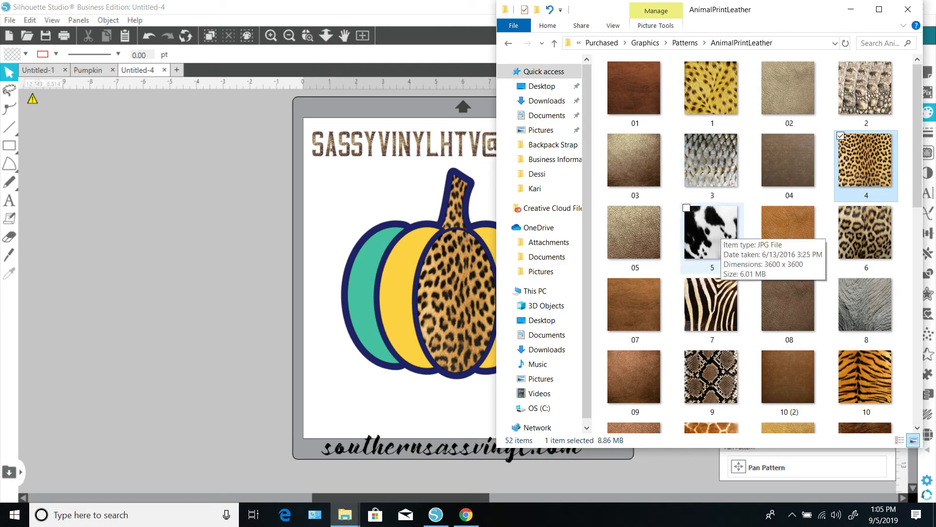
{"action": "left_click_drag", "start_coordinate": [717, 234], "coordinate": [475, 302]}
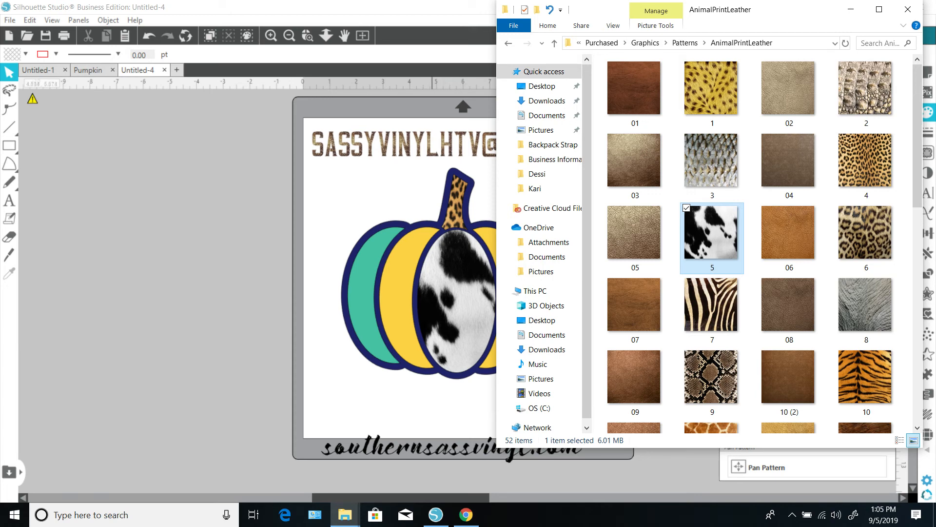
{"action": "left_click", "coordinate": [851, 10]}
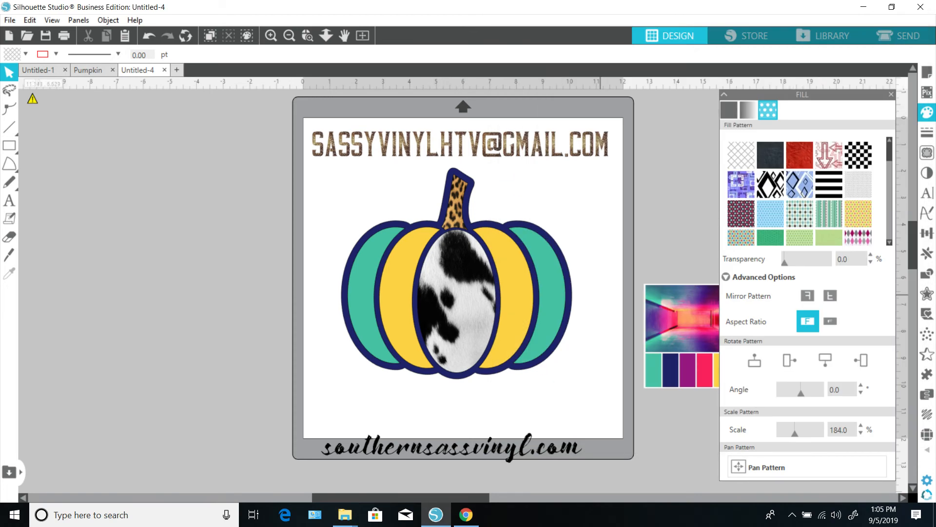
Step: Pan the cowhide pattern slightly within the centre section, undoing an accidental move of the shape
{"action": "left_click", "coordinate": [463, 311]}
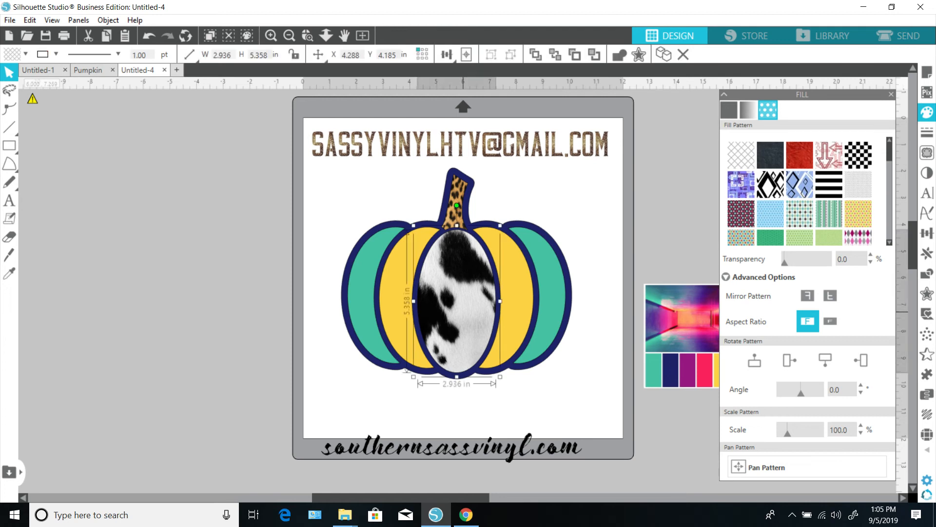
{"action": "left_click", "coordinate": [763, 467]}
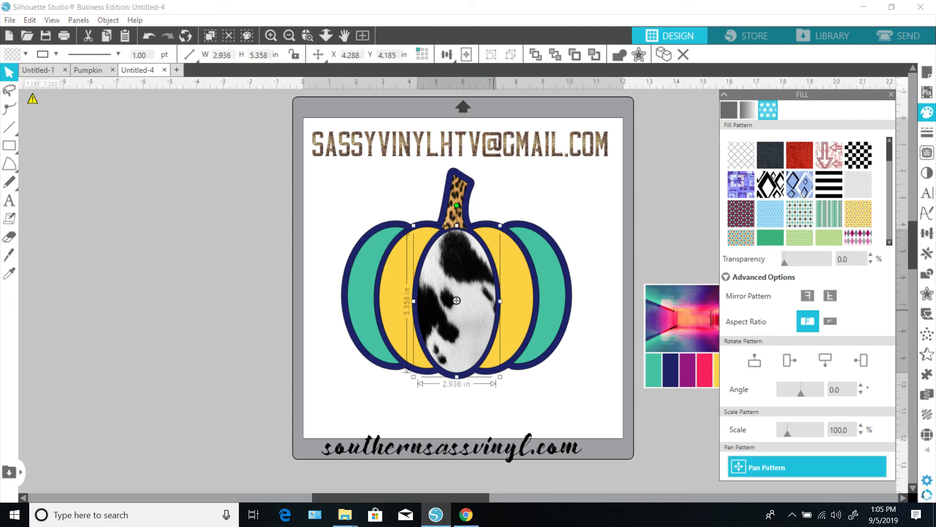
{"action": "mouse_move", "coordinate": [456, 300]}
{"action": "left_mouse_down"}
{"action": "mouse_move", "coordinate": [564, 310]}
{"action": "mouse_move", "coordinate": [487, 387]}
{"action": "mouse_move", "coordinate": [440, 328]}
{"action": "mouse_move", "coordinate": [463, 300]}
{"action": "mouse_move", "coordinate": [445, 306]}
{"action": "mouse_move", "coordinate": [454, 307]}
{"action": "left_mouse_up"}
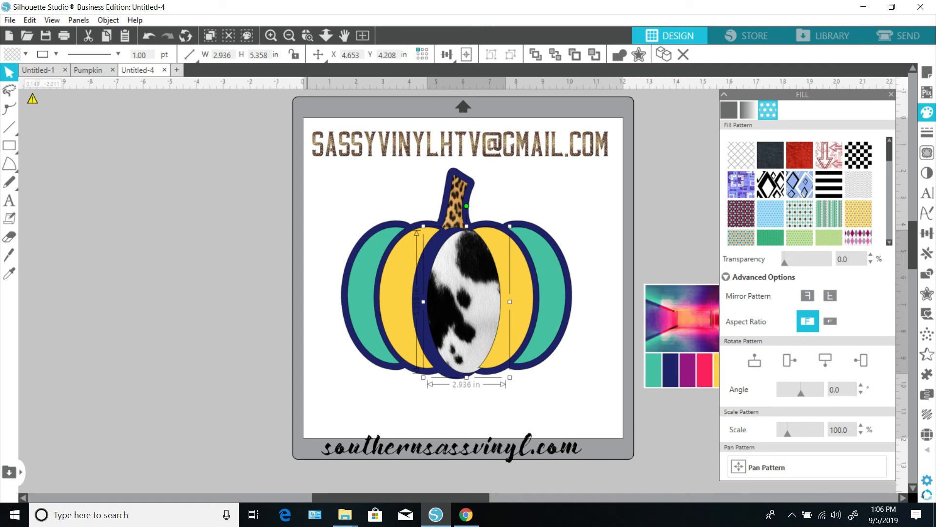
{"action": "left_click", "coordinate": [149, 35]}
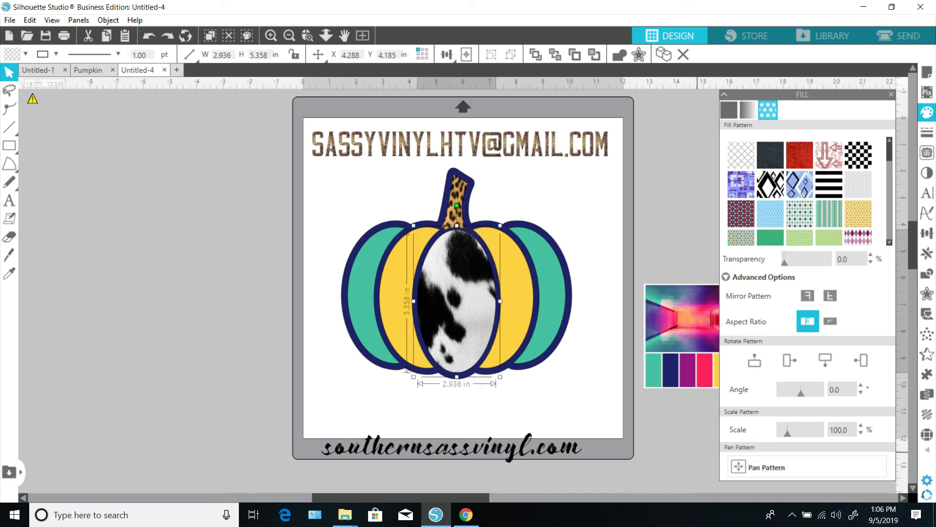
{"action": "left_click", "coordinate": [759, 467]}
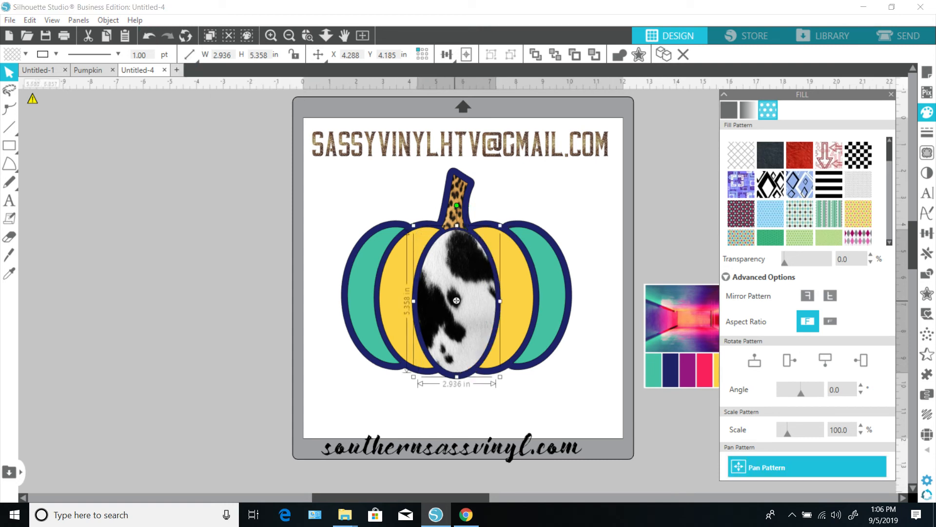
{"action": "left_click_drag", "start_coordinate": [457, 301], "coordinate": [470, 300]}
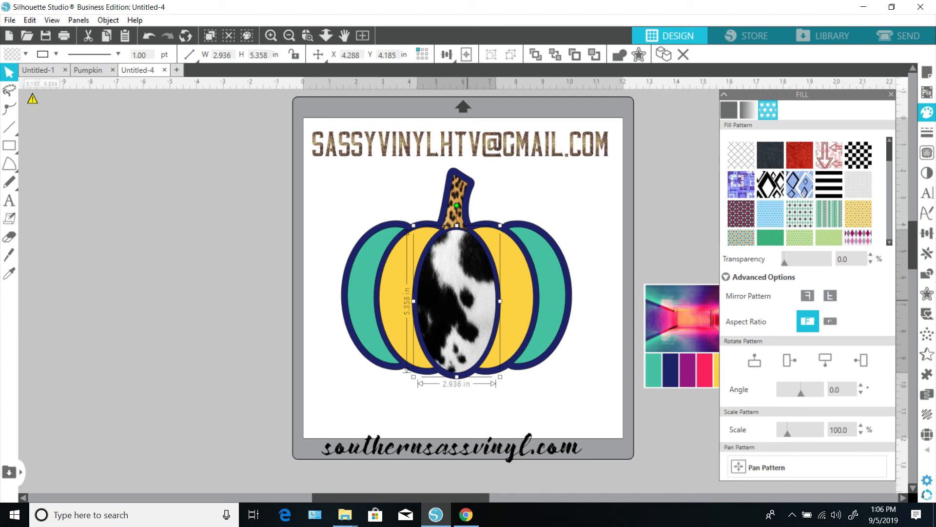
{"action": "left_click", "coordinate": [251, 326]}
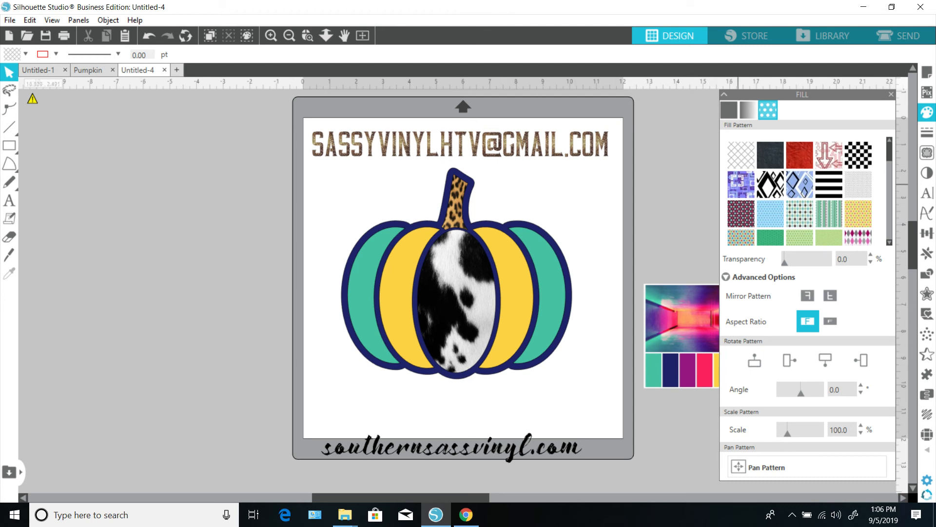
Step: Import the Sabres logo image from the Kari folder and place it beside the pumpkin
{"action": "left_click", "coordinate": [892, 95]}
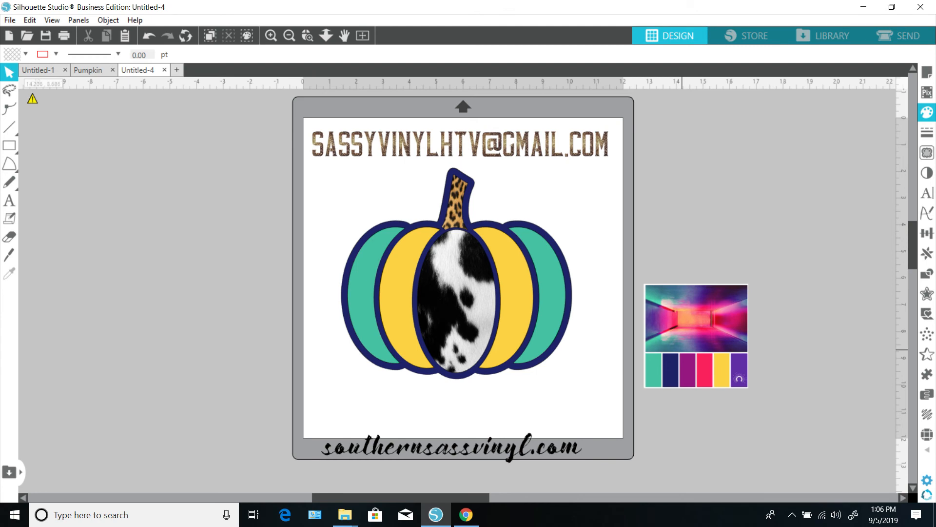
{"action": "left_click", "coordinate": [345, 514]}
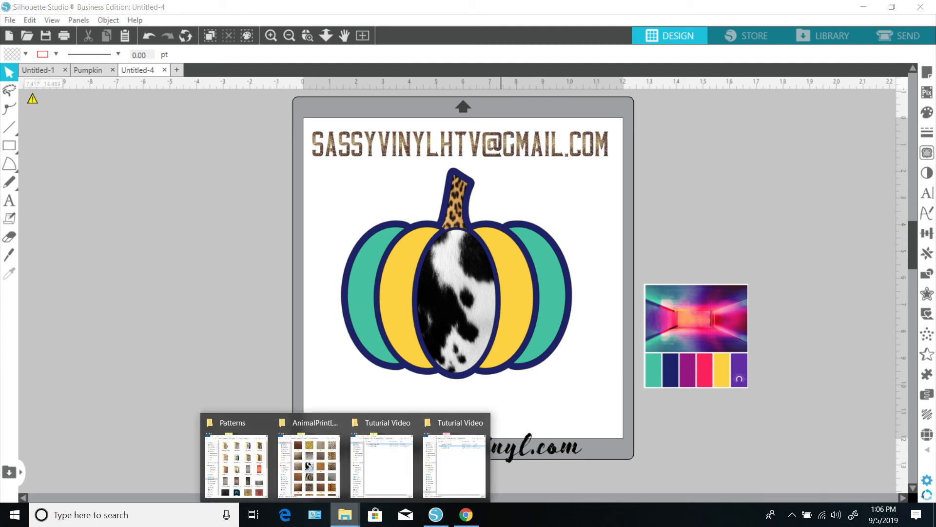
{"action": "left_click", "coordinate": [309, 463]}
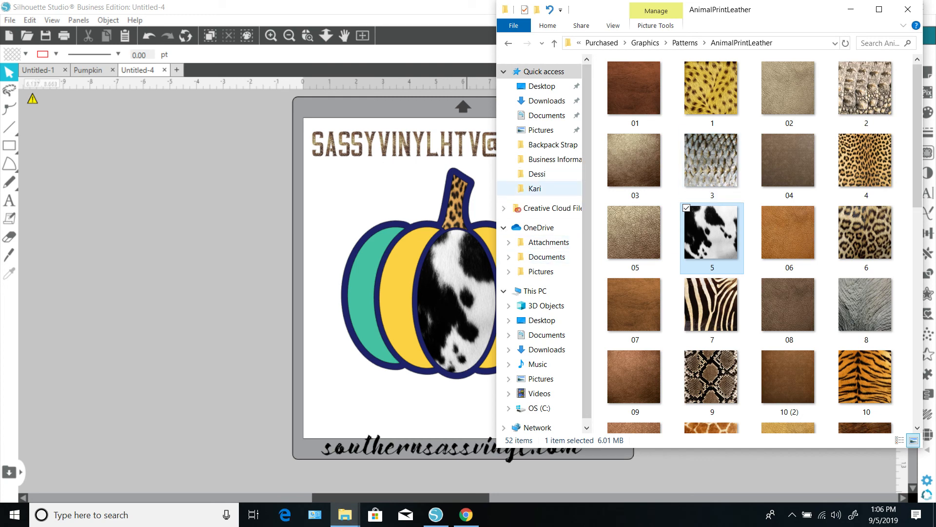
{"action": "left_click", "coordinate": [535, 188]}
{"action": "left_click_drag", "start_coordinate": [713, 171], "coordinate": [234, 364]}
{"action": "left_click", "coordinate": [851, 9]}
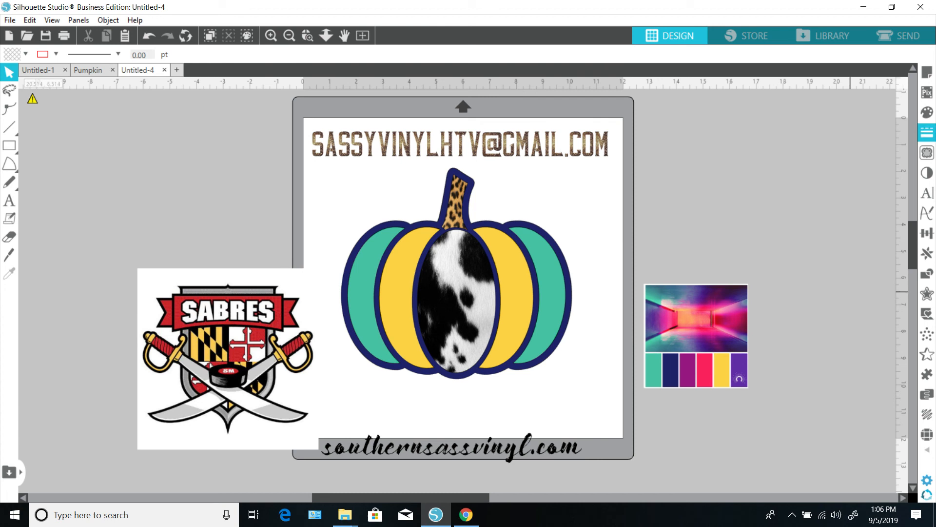
{"action": "left_click", "coordinate": [927, 112]}
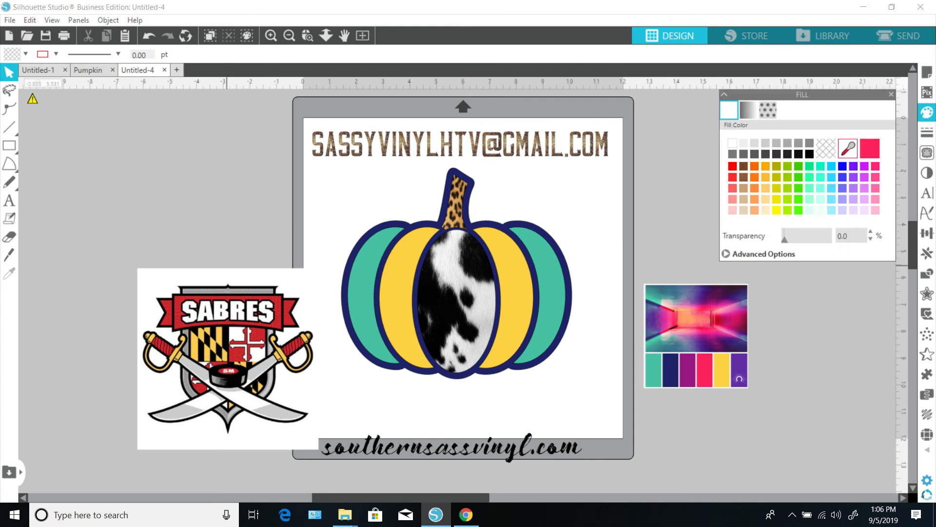
{"action": "left_click_drag", "start_coordinate": [215, 329], "coordinate": [334, 217]}
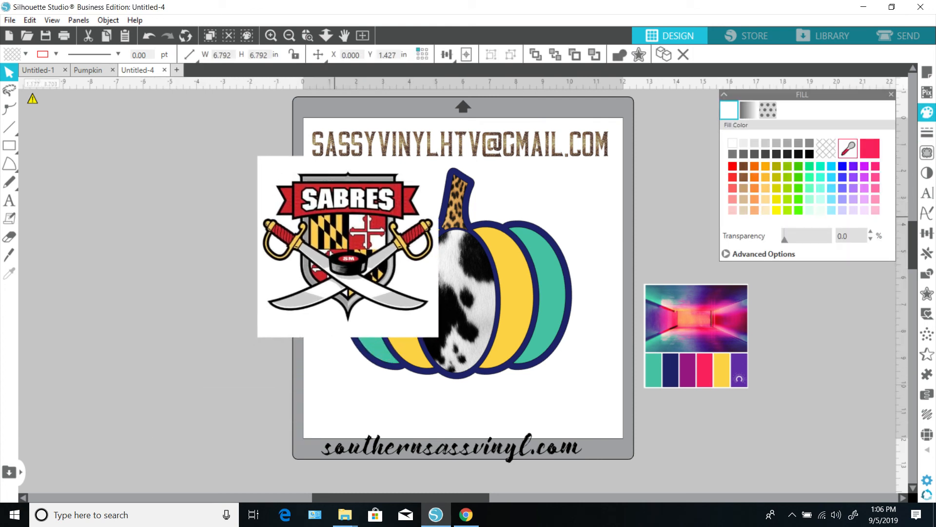
Step: Sample the logo's red with the eyedropper and apply it to the e-mail address text
{"action": "left_click", "coordinate": [632, 161]}
{"action": "left_click", "coordinate": [848, 147]}
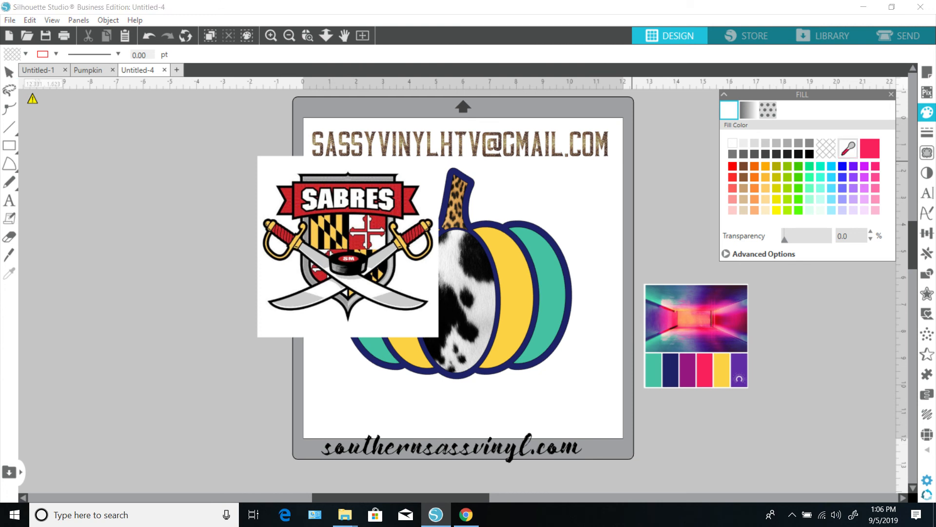
{"action": "left_click", "coordinate": [406, 207]}
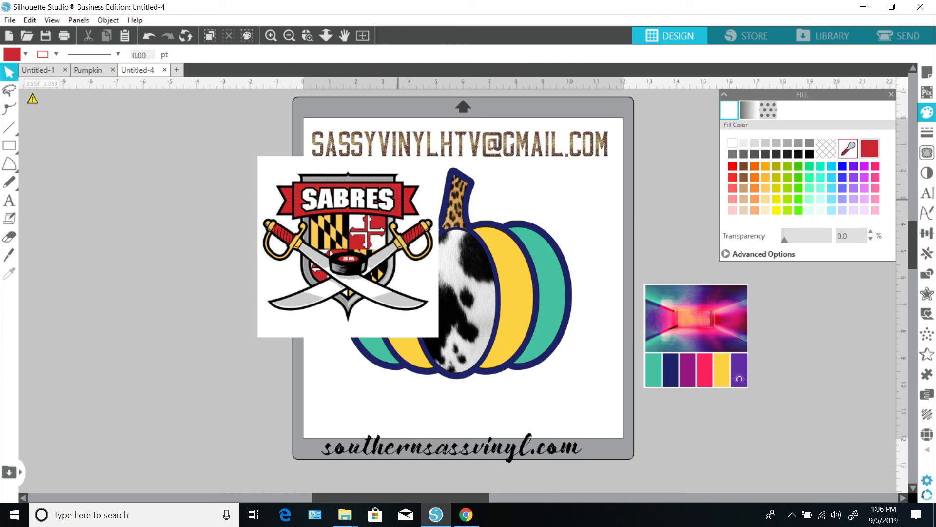
{"action": "left_click", "coordinate": [448, 144]}
{"action": "left_click", "coordinate": [870, 149]}
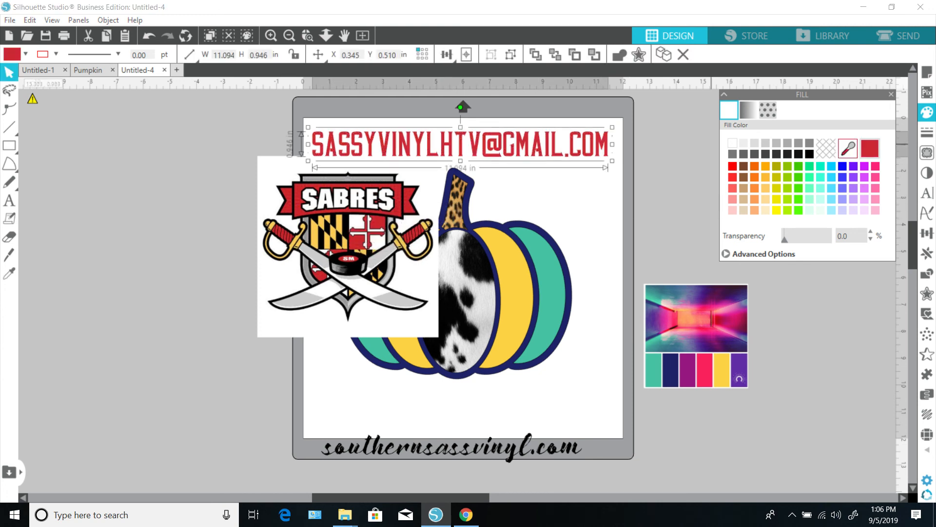
Step: Reposition the e-mail address text along the top edge of the mat
{"action": "left_click_drag", "start_coordinate": [416, 136], "coordinate": [416, 161]}
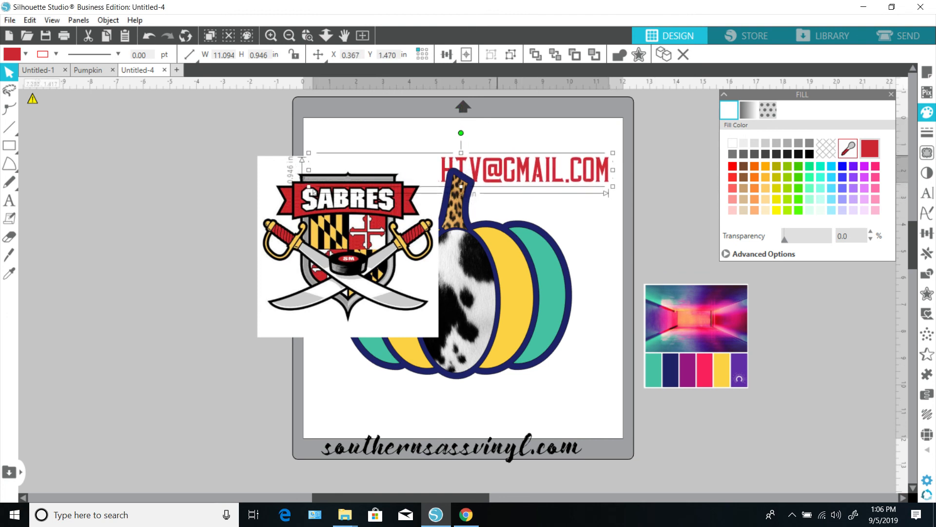
{"action": "left_click", "coordinate": [535, 55]}
{"action": "left_click_drag", "start_coordinate": [537, 169], "coordinate": [538, 180]}
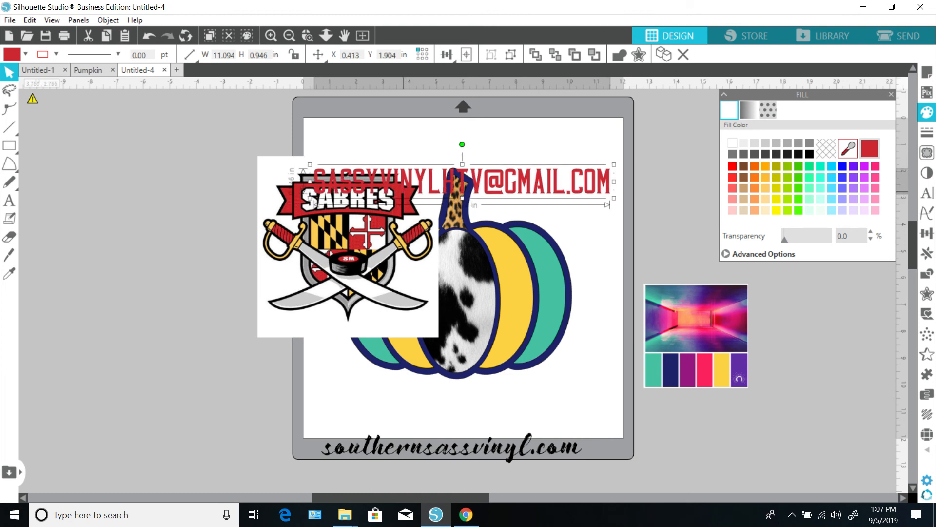
{"action": "left_click_drag", "start_coordinate": [498, 172], "coordinate": [504, 120]}
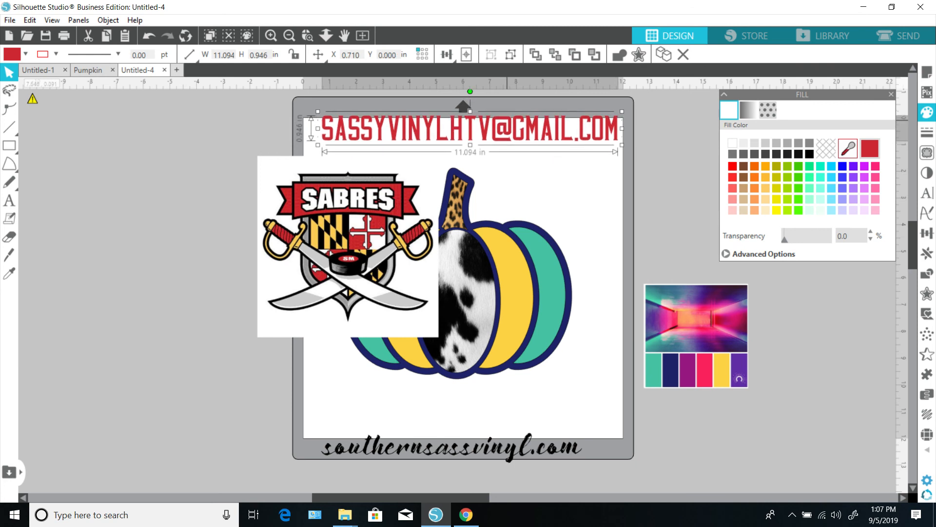
Step: Delete the Sabres logo image
{"action": "left_click", "coordinate": [340, 198]}
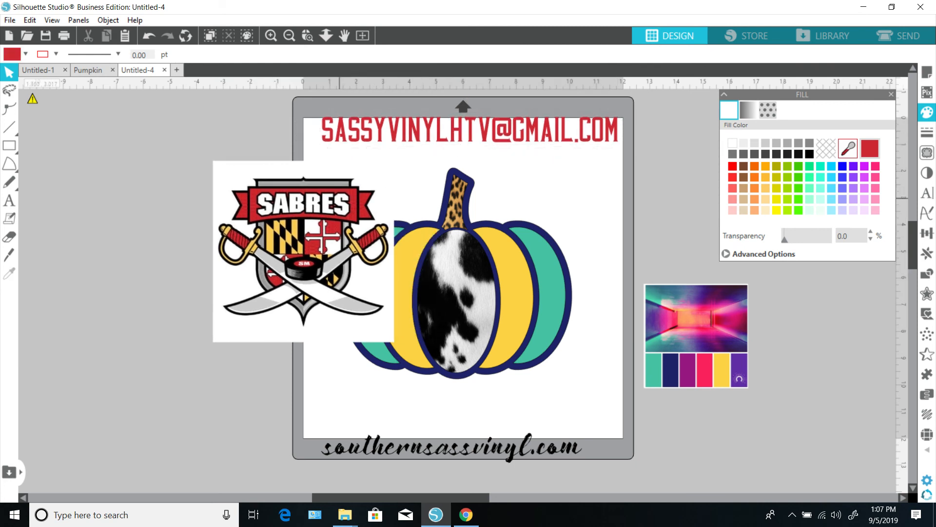
{"action": "left_click", "coordinate": [334, 198]}
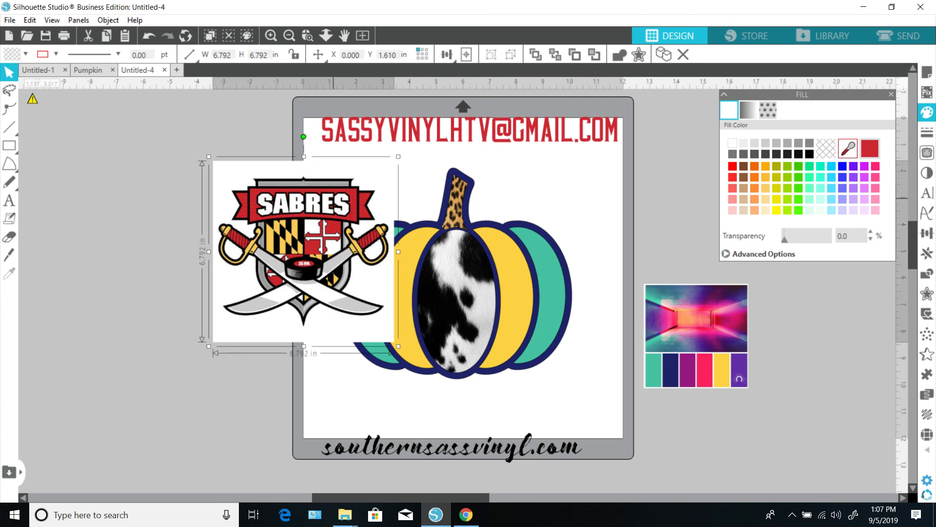
{"action": "key", "text": "Delete"}
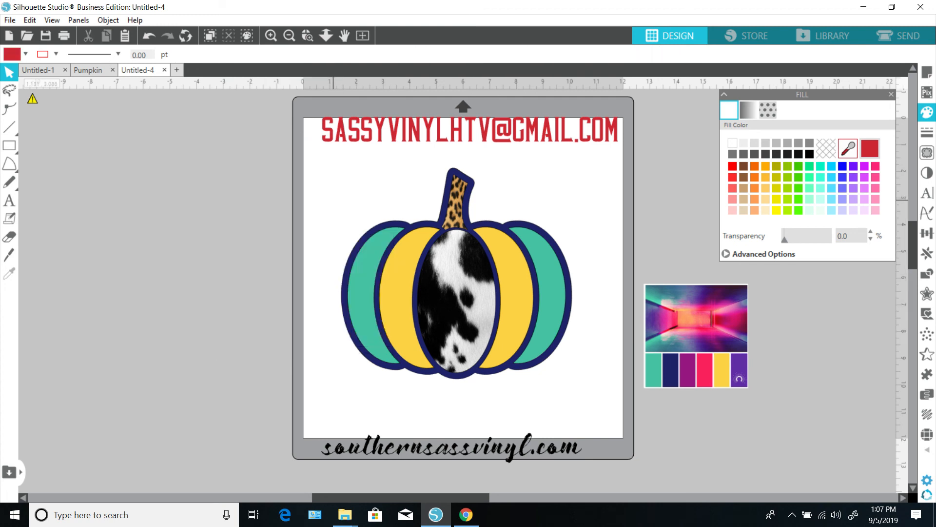